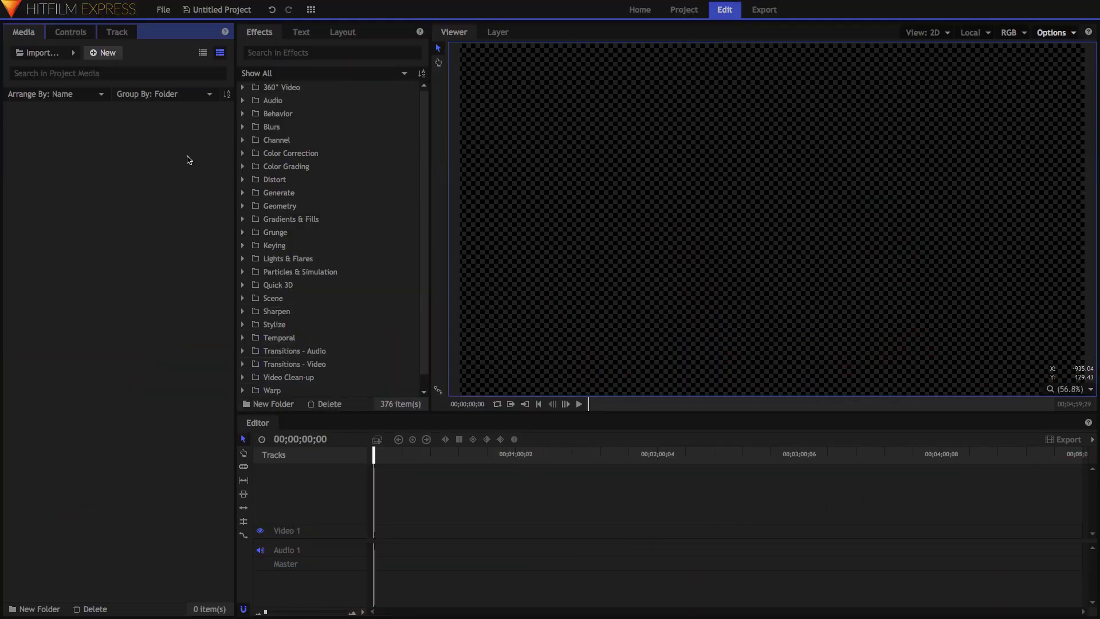
Step: Create a new 1920×1080 composite shot with default settings
left_click(106, 53)
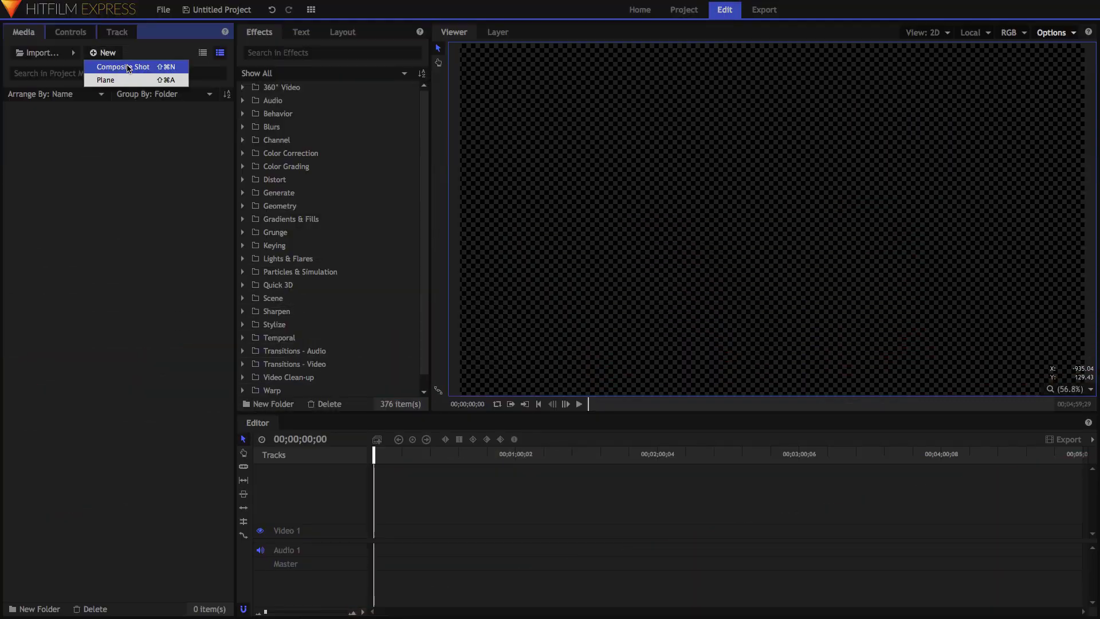
left_click(127, 68)
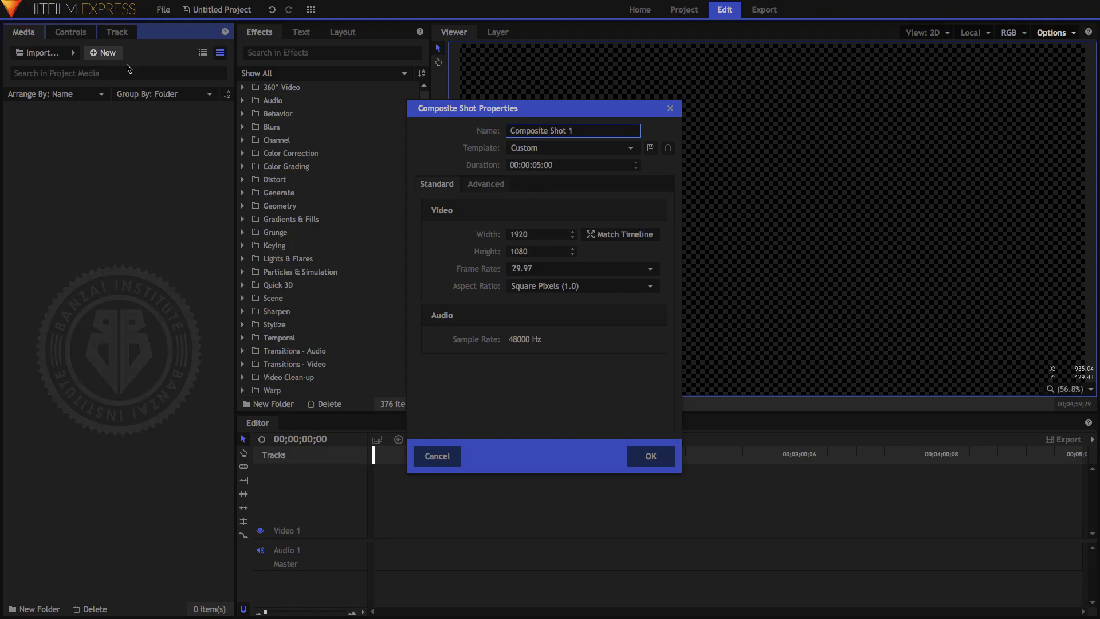
key("Return")
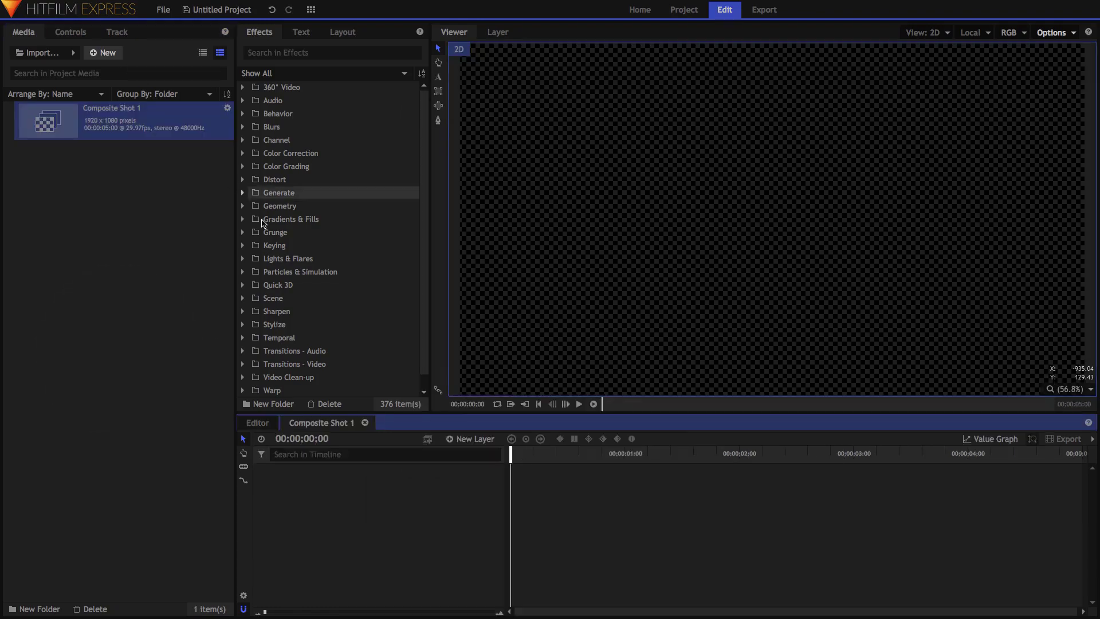
Step: Add a white plane layer, New Plane 1, to the composite shot
left_click(478, 446)
left_click(462, 452)
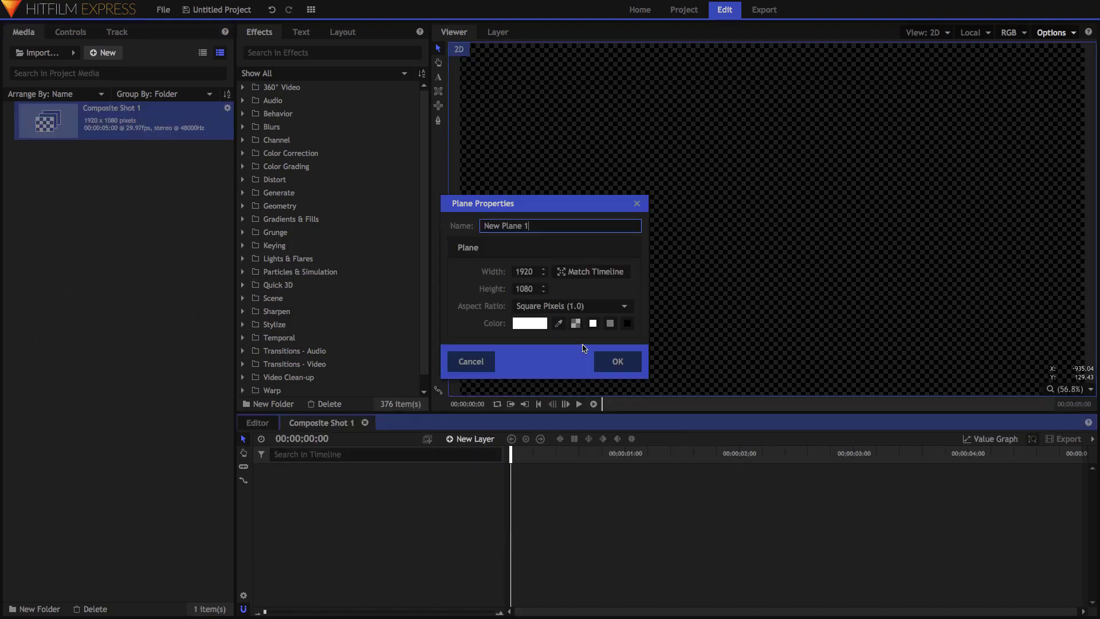
left_click(617, 363)
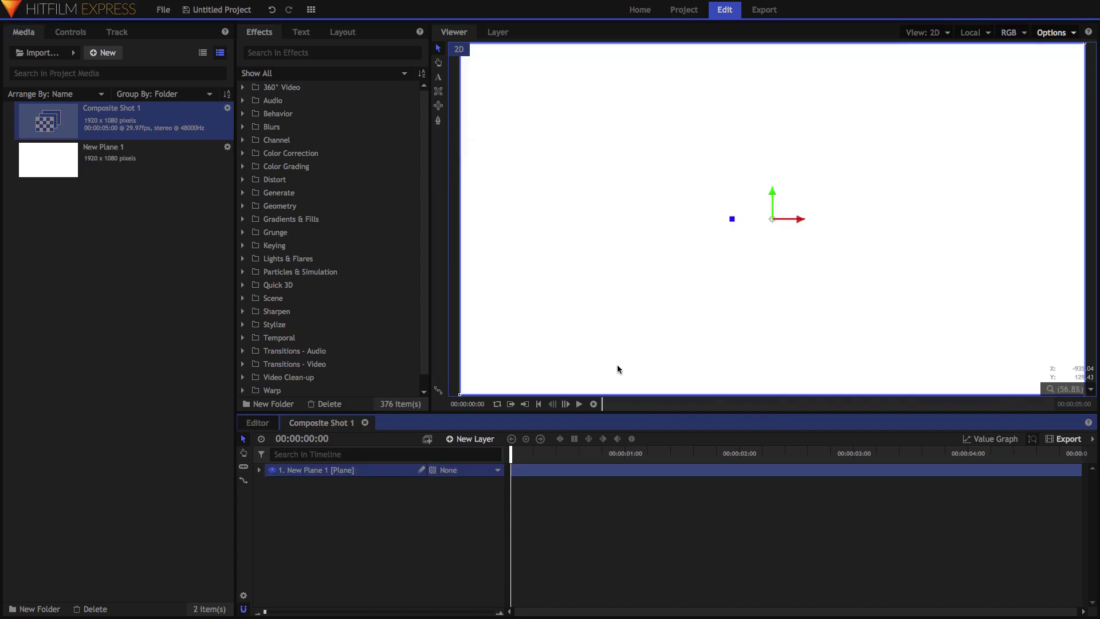
Step: Apply the Grid effect to New Plane 1 and expand its controls
left_click(320, 53)
type("grid")
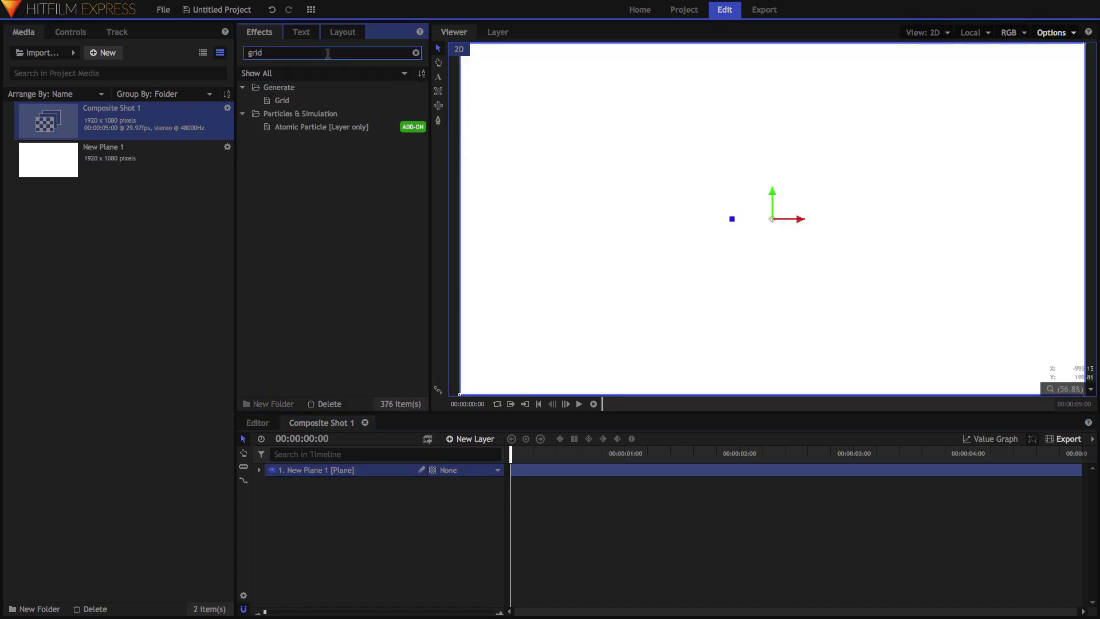
left_click_drag(287, 101, 328, 464)
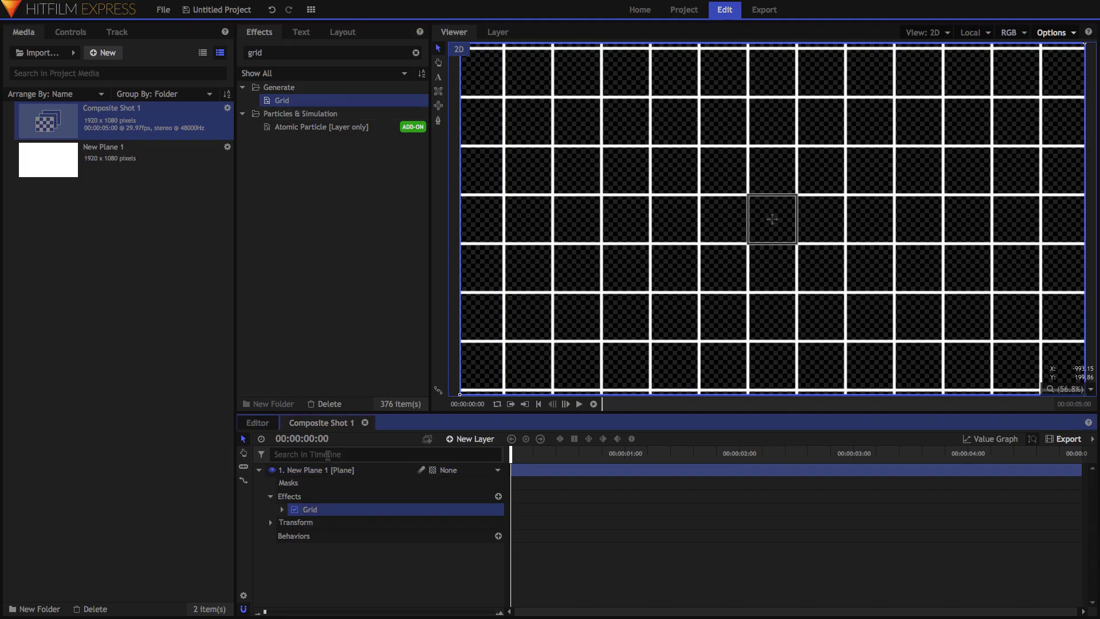
left_click(70, 32)
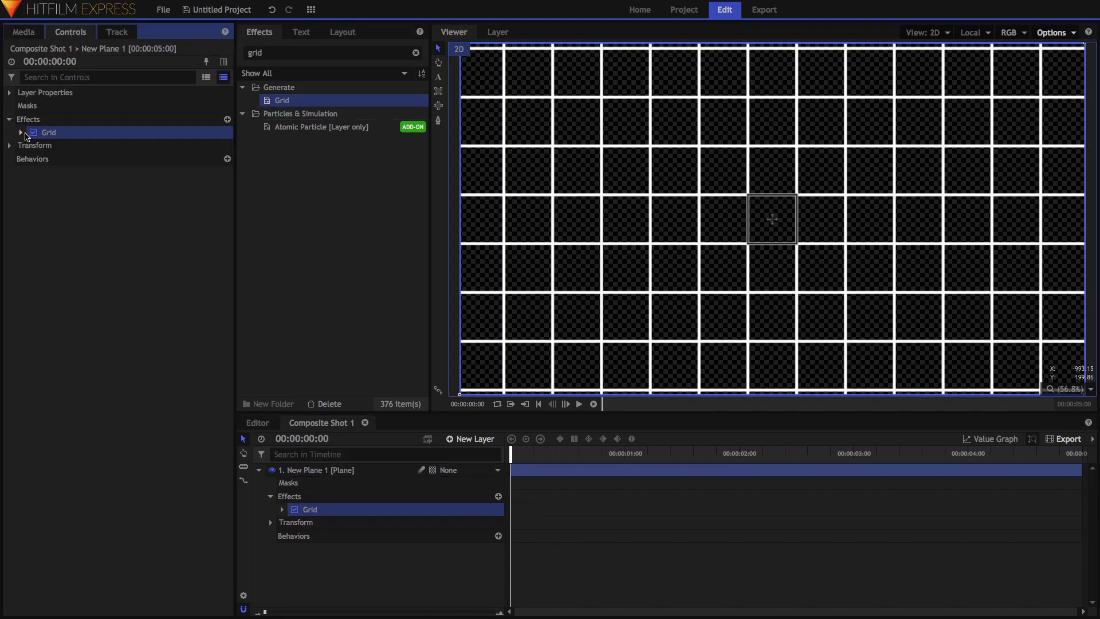
left_click(21, 133)
Step: Set the grid's border radius to 30 and its colour to black (0, 0, 0)
left_click(224, 185)
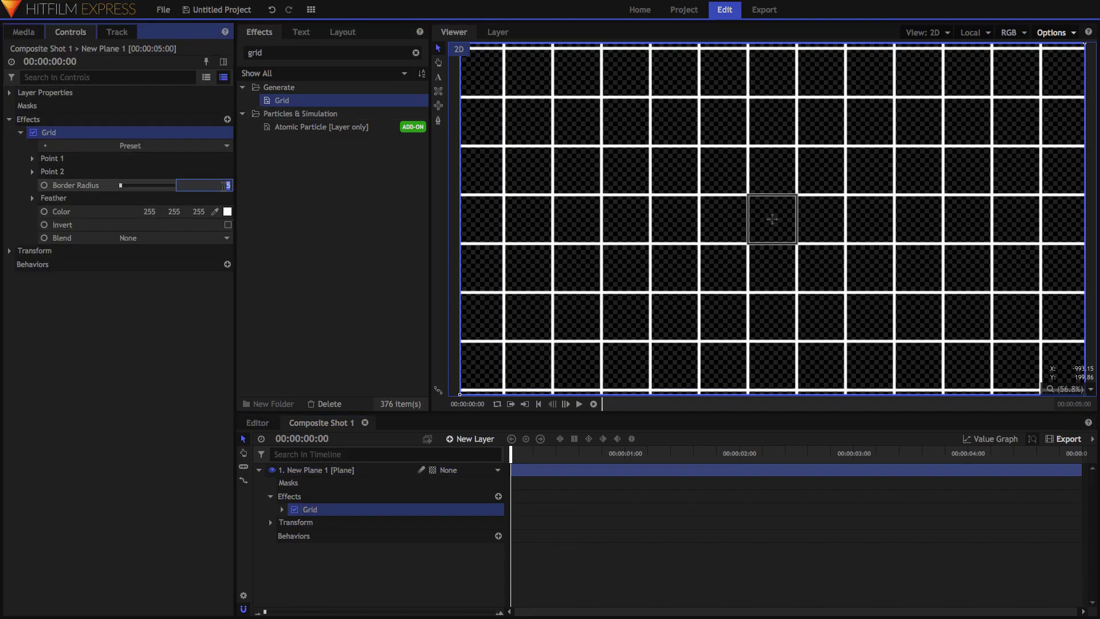
type("30")
key("Tab")
type("0")
key("Tab")
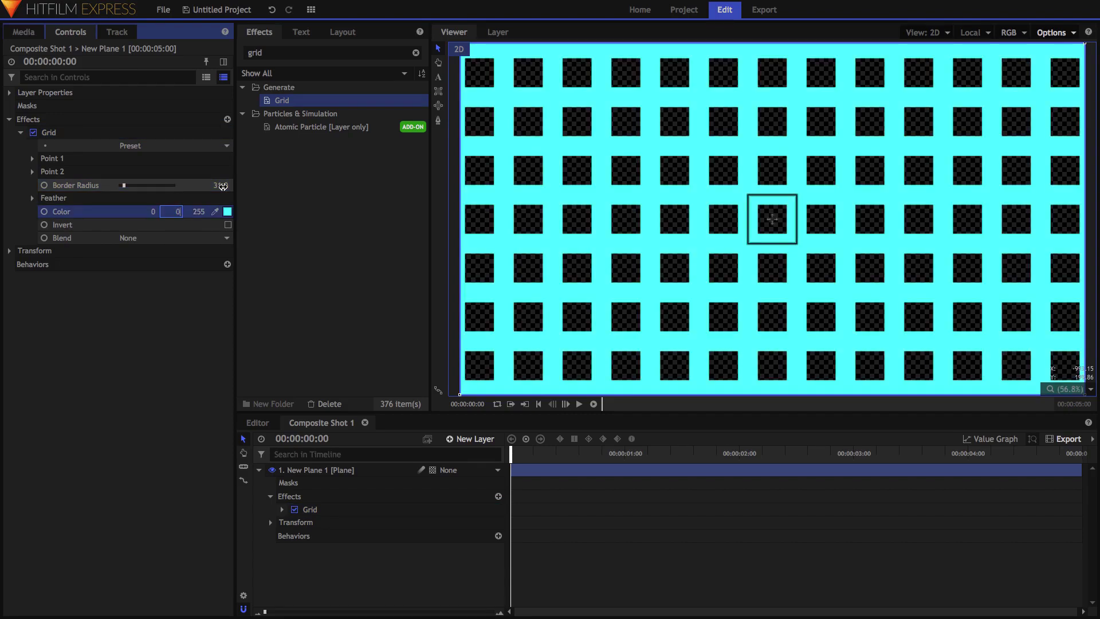
type("0")
key("Tab")
type("0")
key("Return")
Step: Set grid Point 1 to -930, -510 and Point 2 to -775, 510
left_click(32, 171)
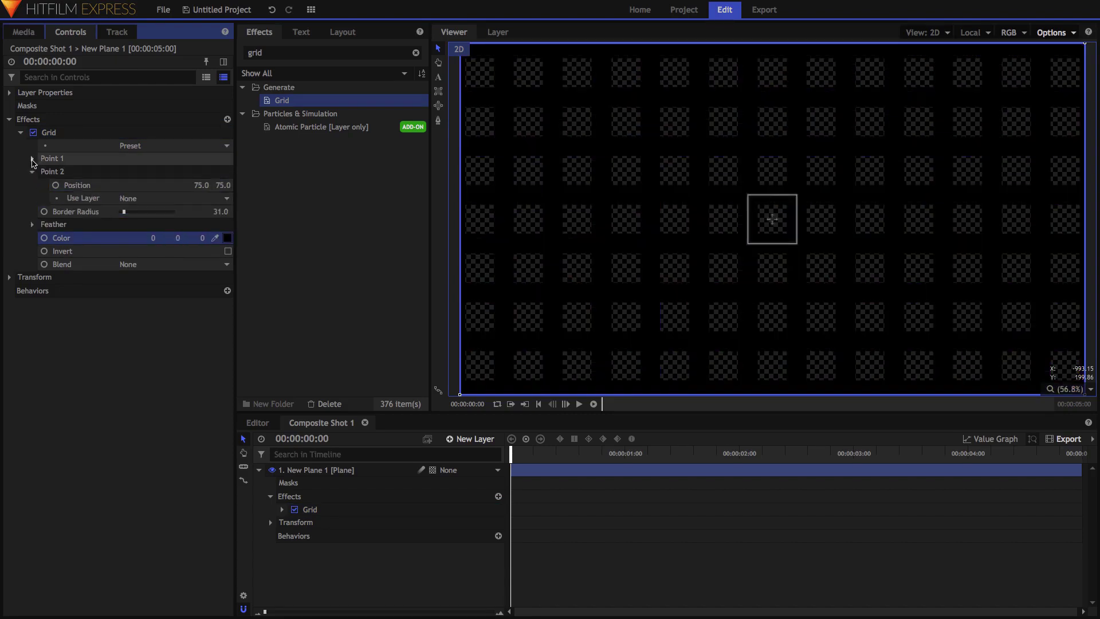
left_click(33, 158)
left_click(197, 172)
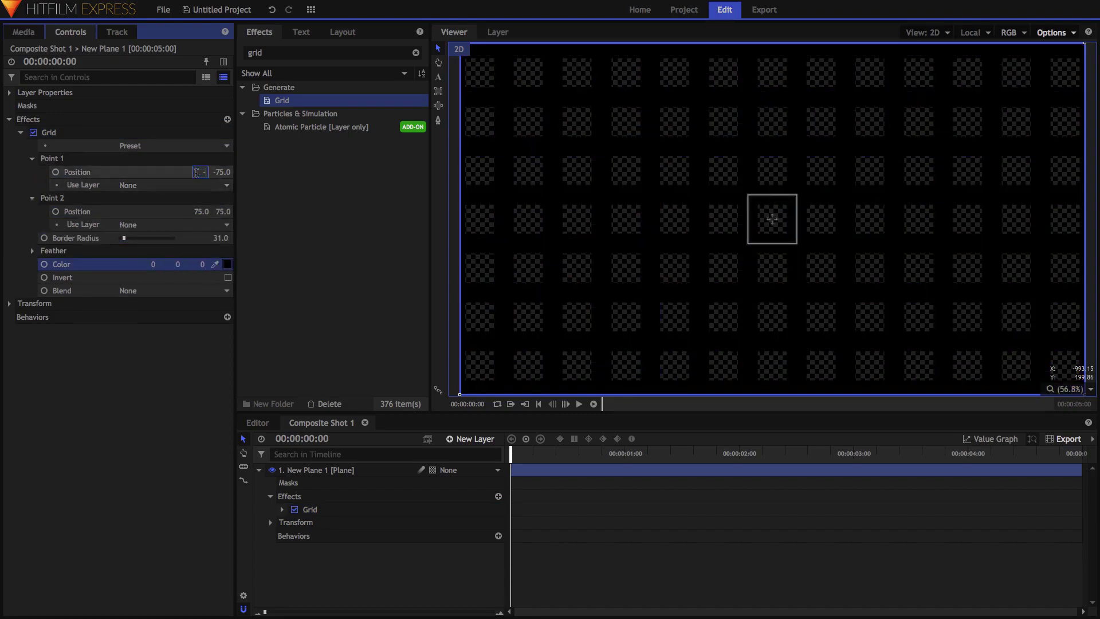
type("-930")
key("Tab")
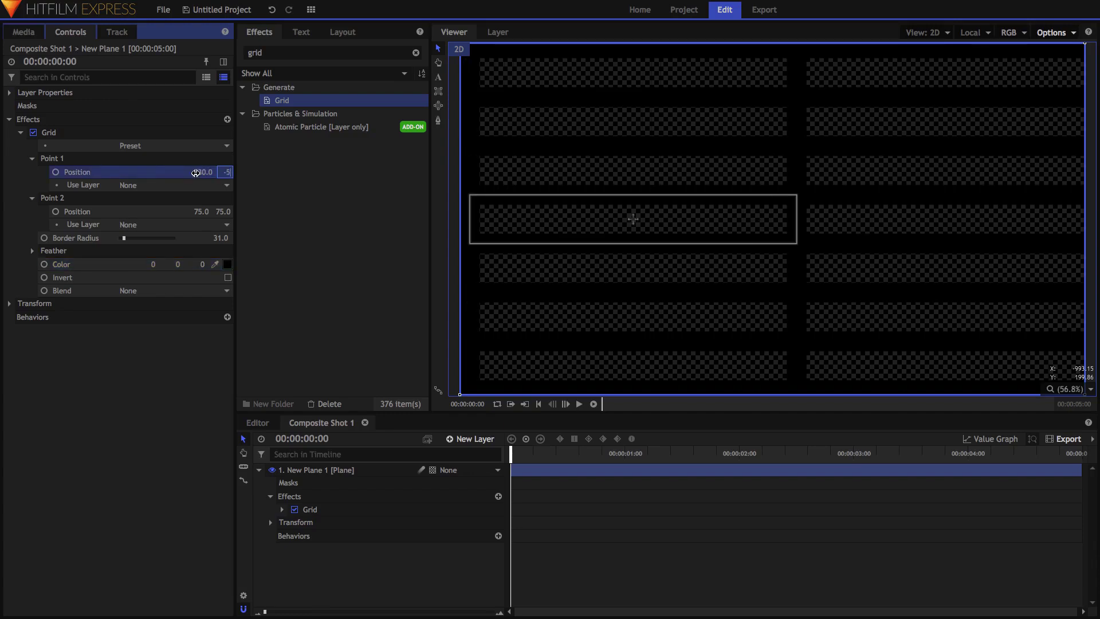
key("Tab")
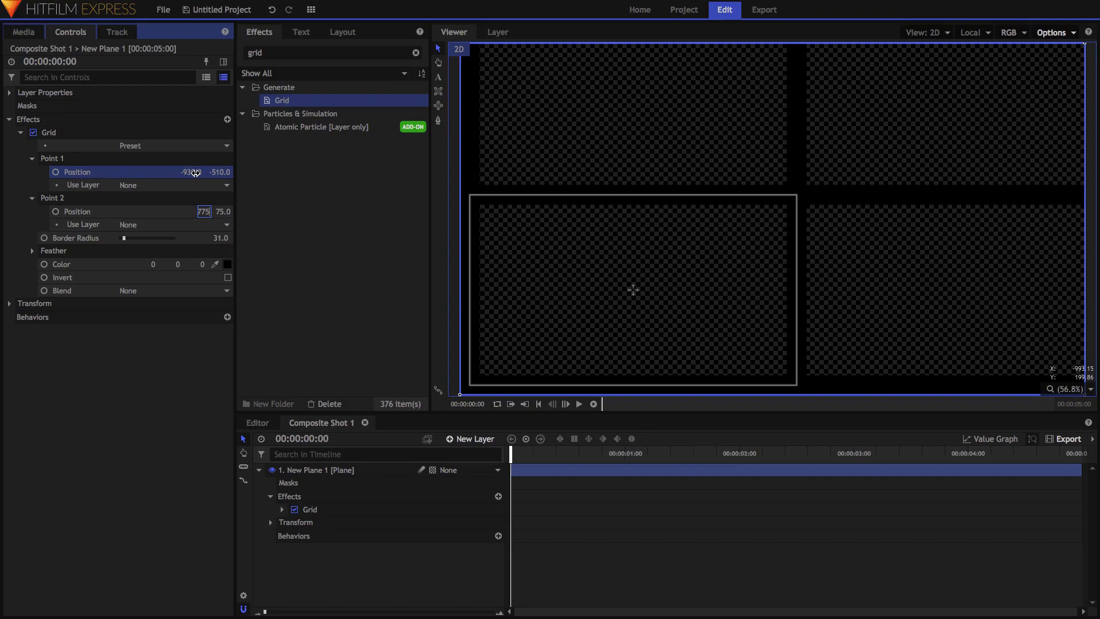
type("-775")
key("Tab")
key("Return")
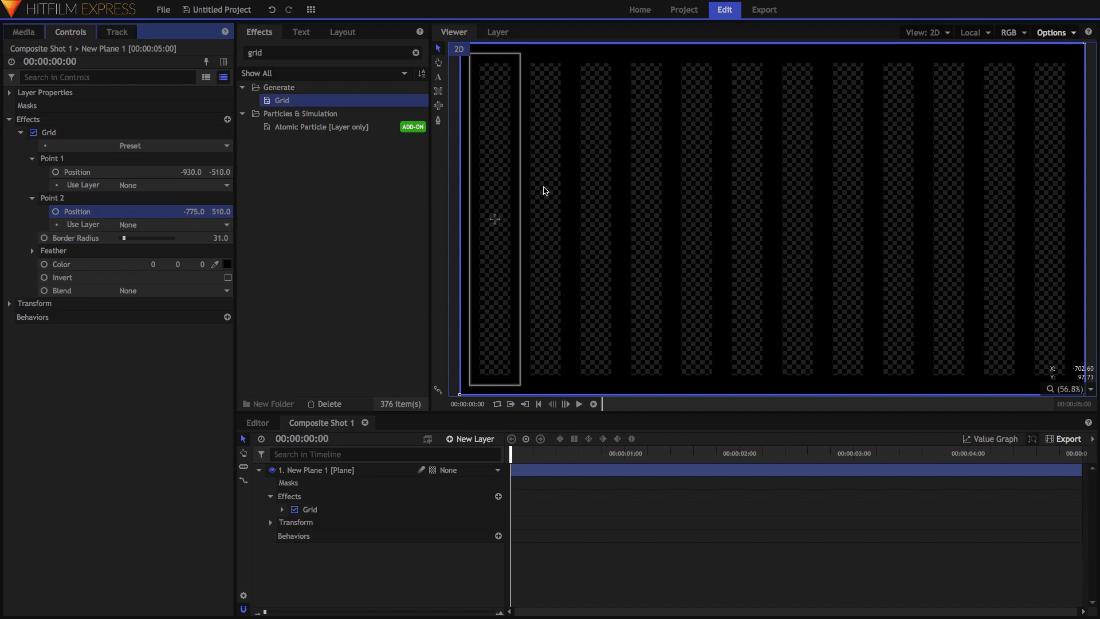
Step: Try 0 for Point 2's vertical position, then undo it back to 510
left_click(221, 212)
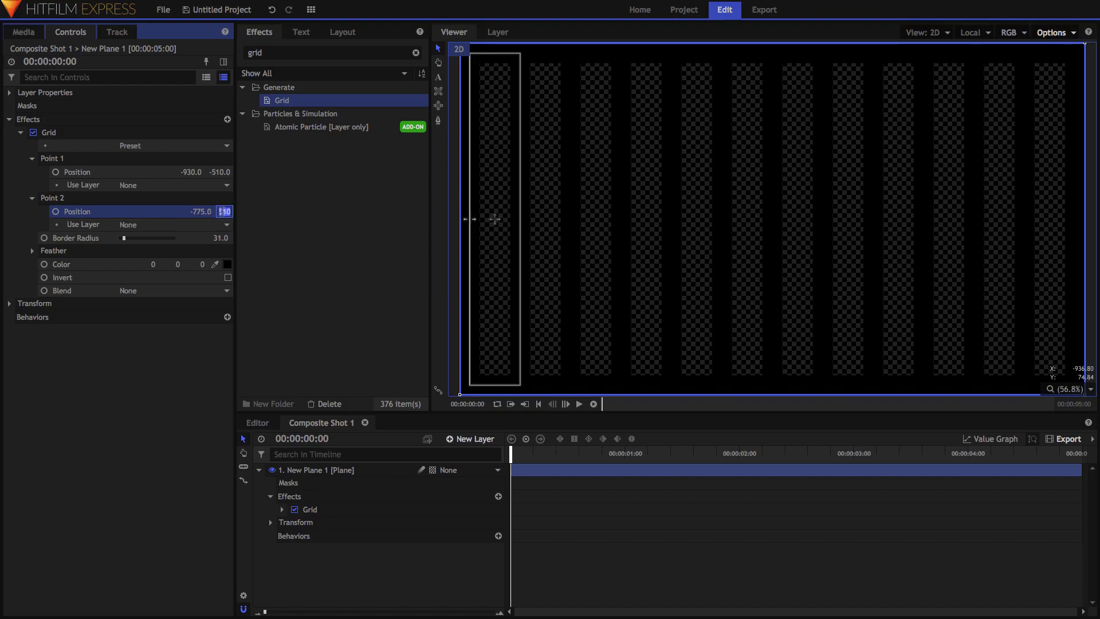
type("0")
key("Return")
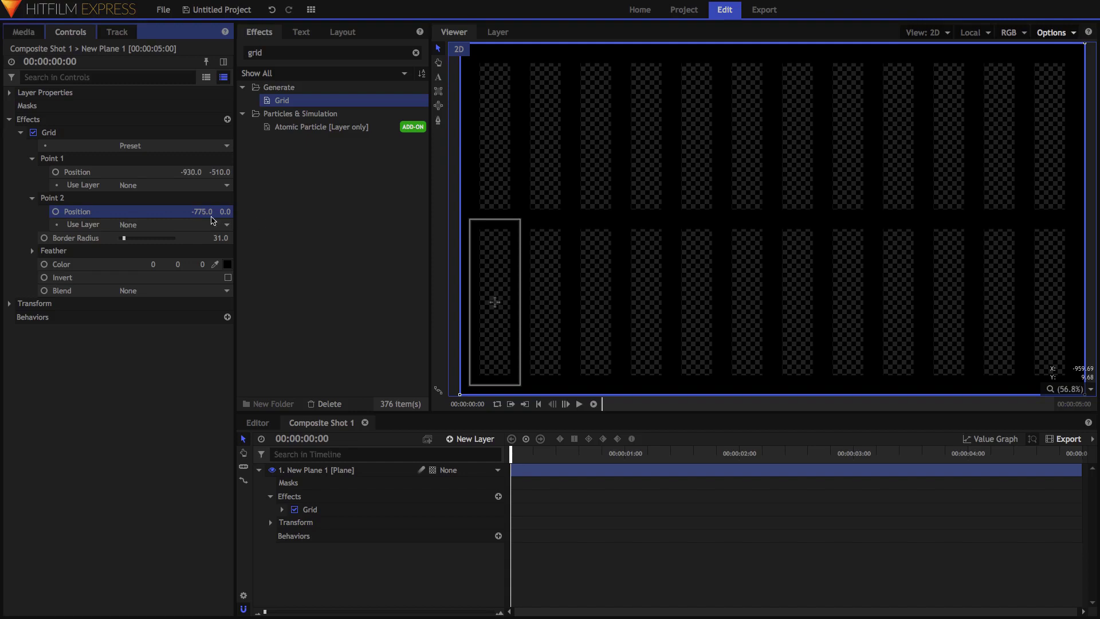
key("ctrl+z")
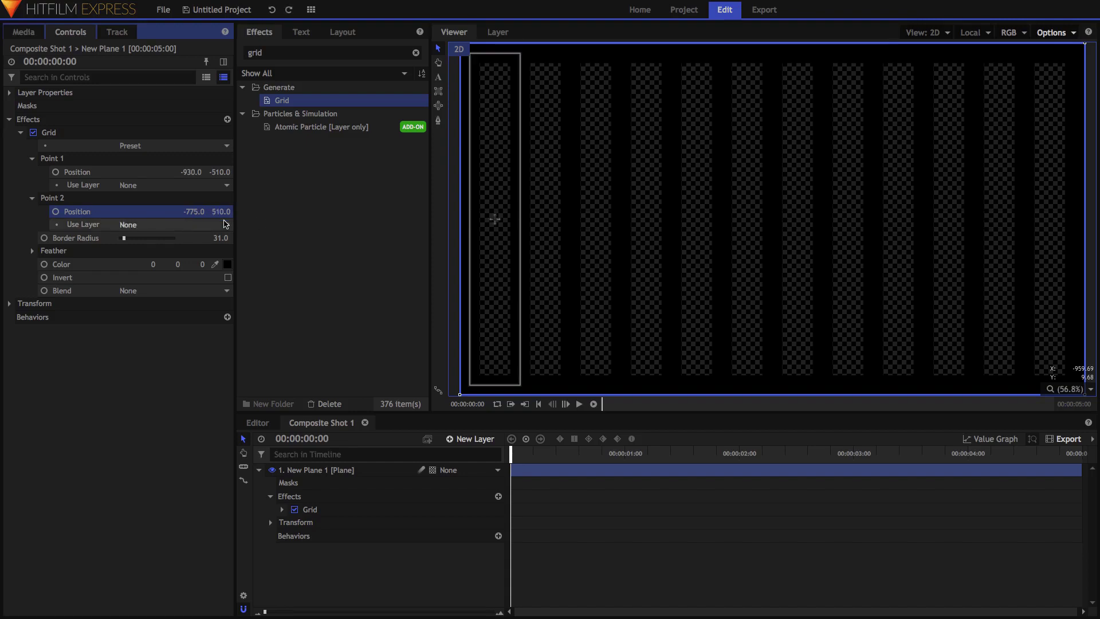
Step: Export the current frame as mask.png, overwriting the existing file
left_click(296, 224)
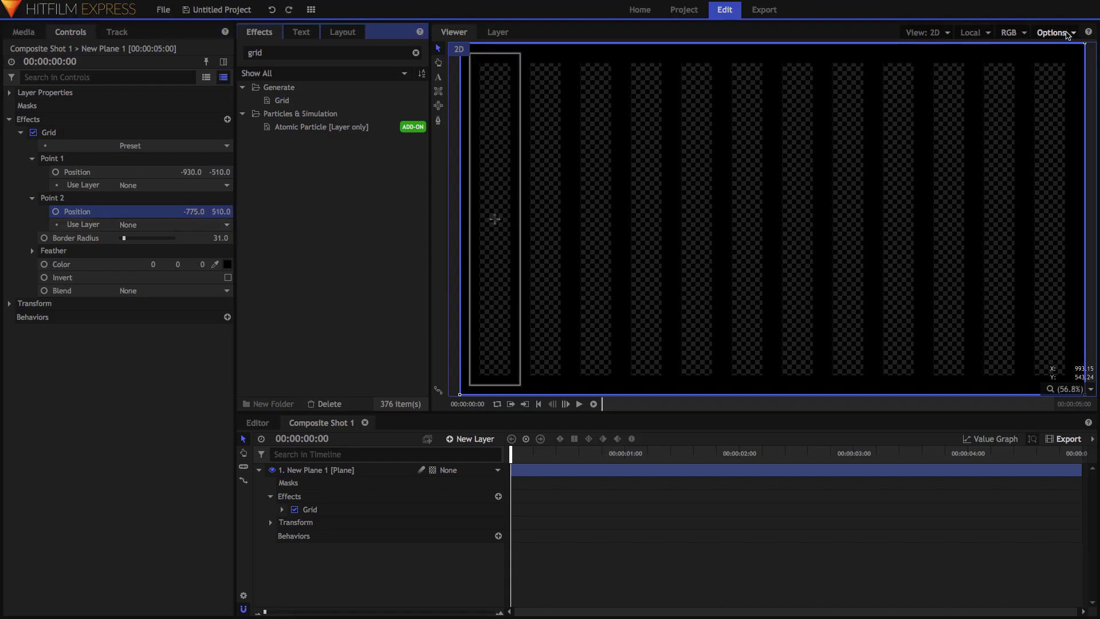
left_click(1068, 33)
left_click(1013, 181)
left_click(500, 188)
left_click(725, 416)
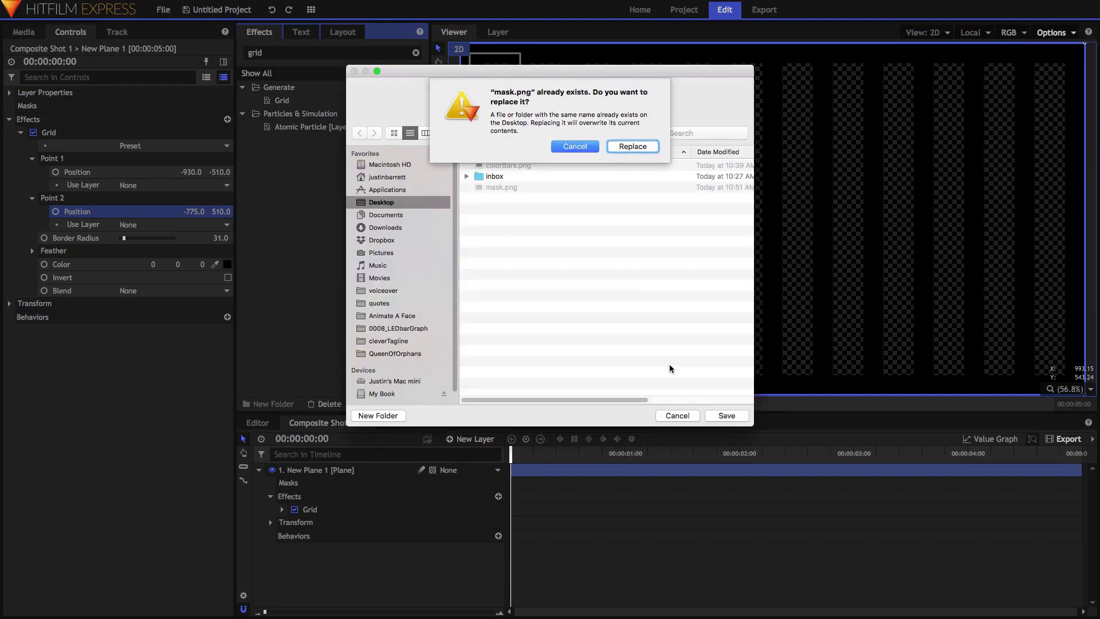
left_click(632, 146)
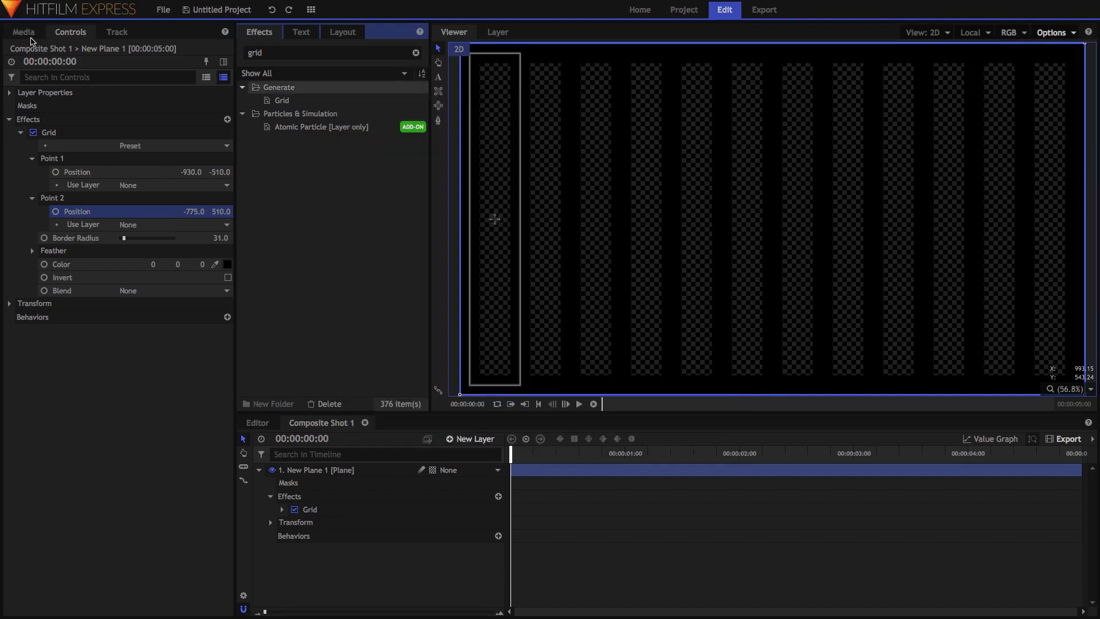
Step: Import mask.png into the project media and close Composite Shot 1
left_click(25, 33)
left_click(40, 52)
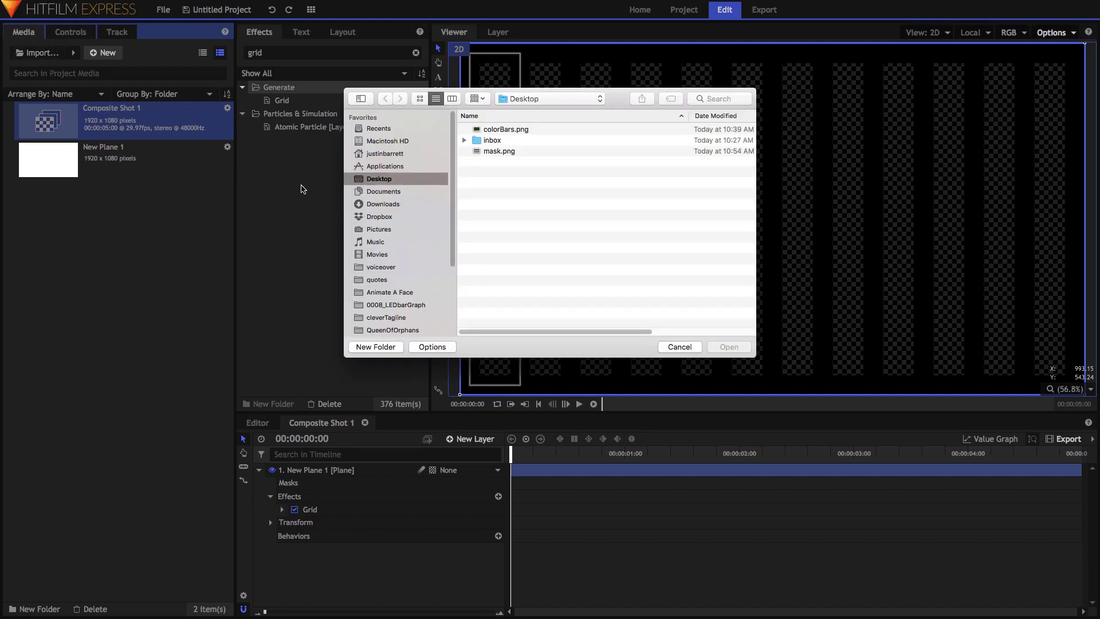
left_click(487, 152)
left_click(730, 348)
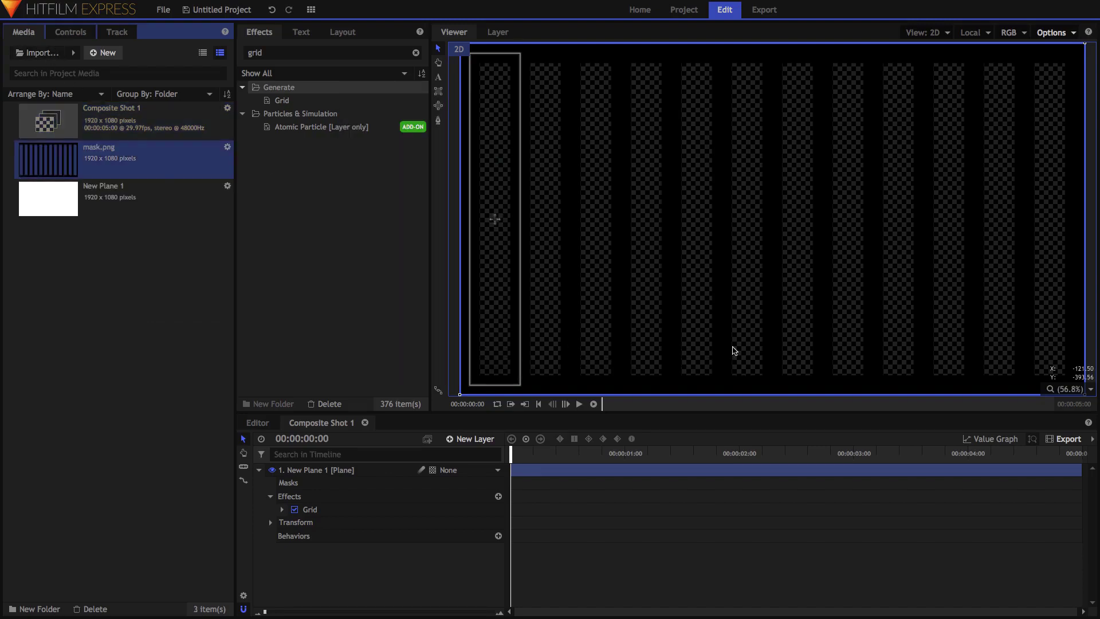
left_click(162, 299)
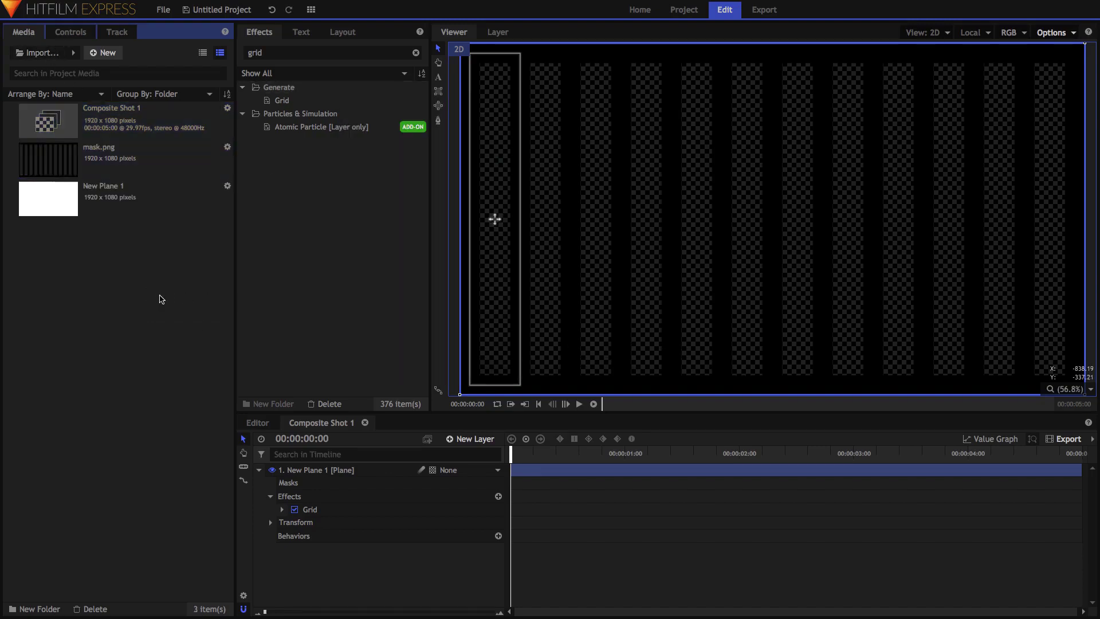
left_click(365, 422)
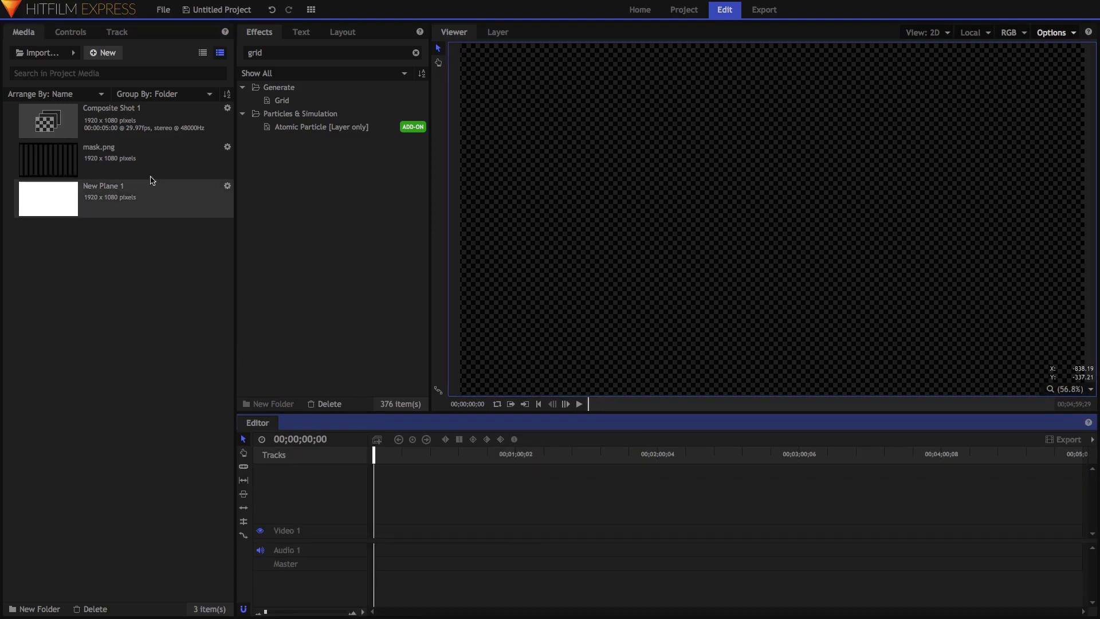
Step: Create Composite Shot 2 and add New Plane 1 to it as a layer named Red
left_click(102, 53)
left_click(127, 67)
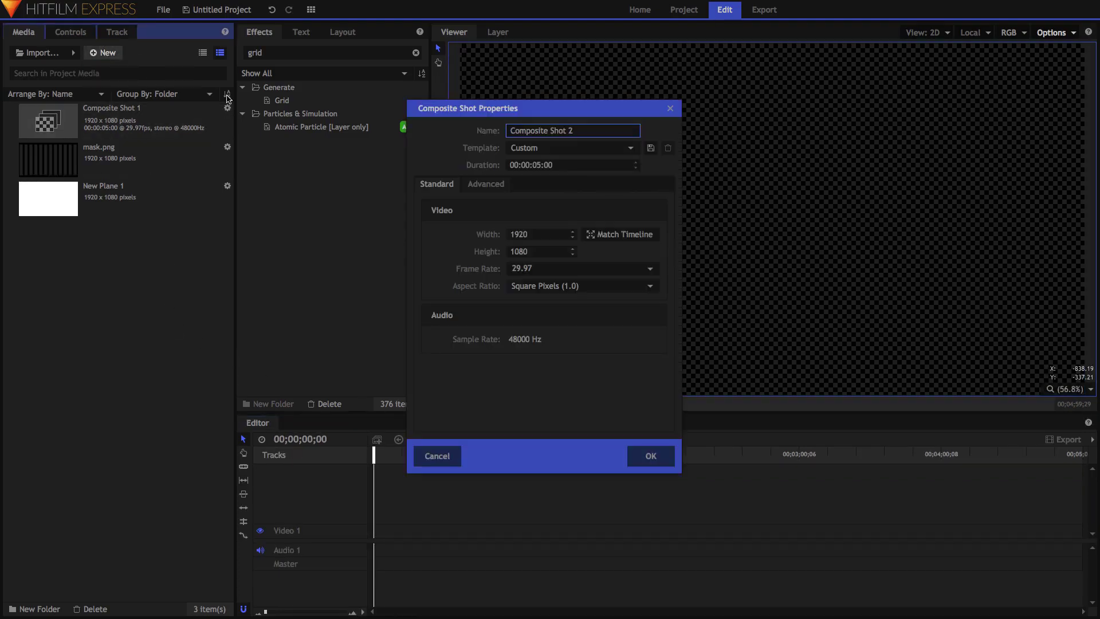
left_click(650, 455)
left_click_drag(52, 238, 308, 496)
key("F2")
type("Red")
key("Return")
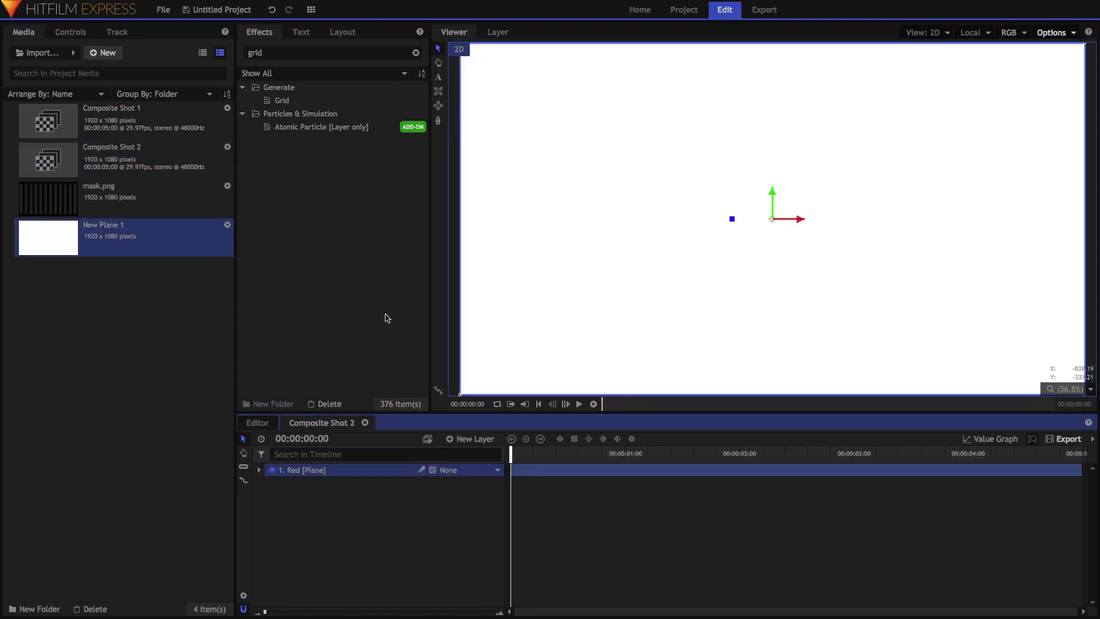
Step: Apply Fill Color to the Red layer at 100% blend with colour 72, 0, 0
double_click(278, 53)
type("fill")
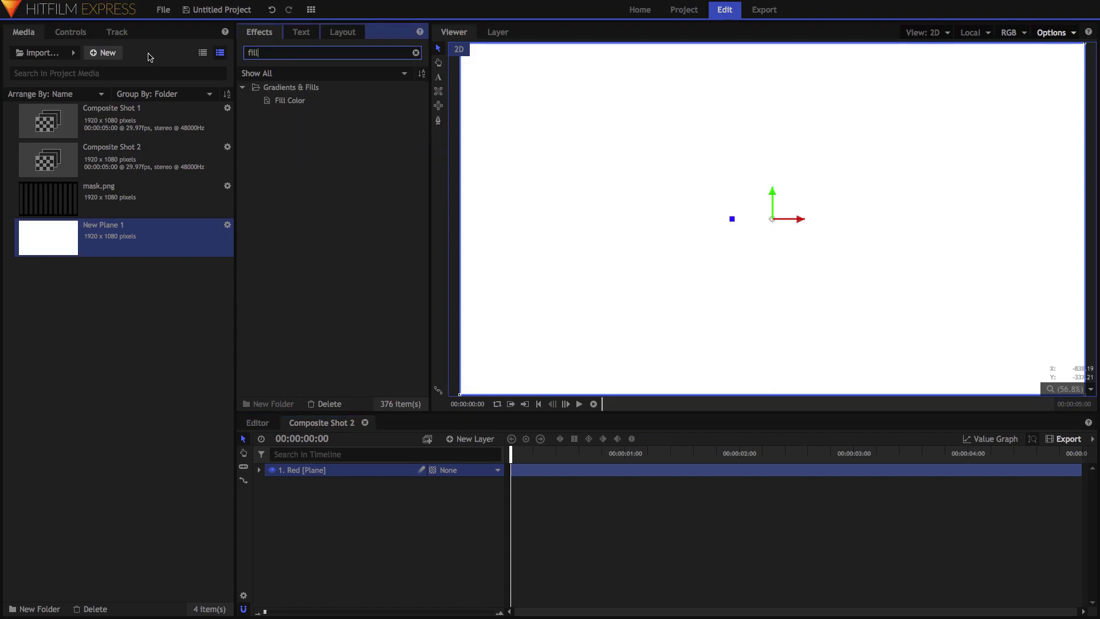
left_click_drag(289, 100, 338, 475)
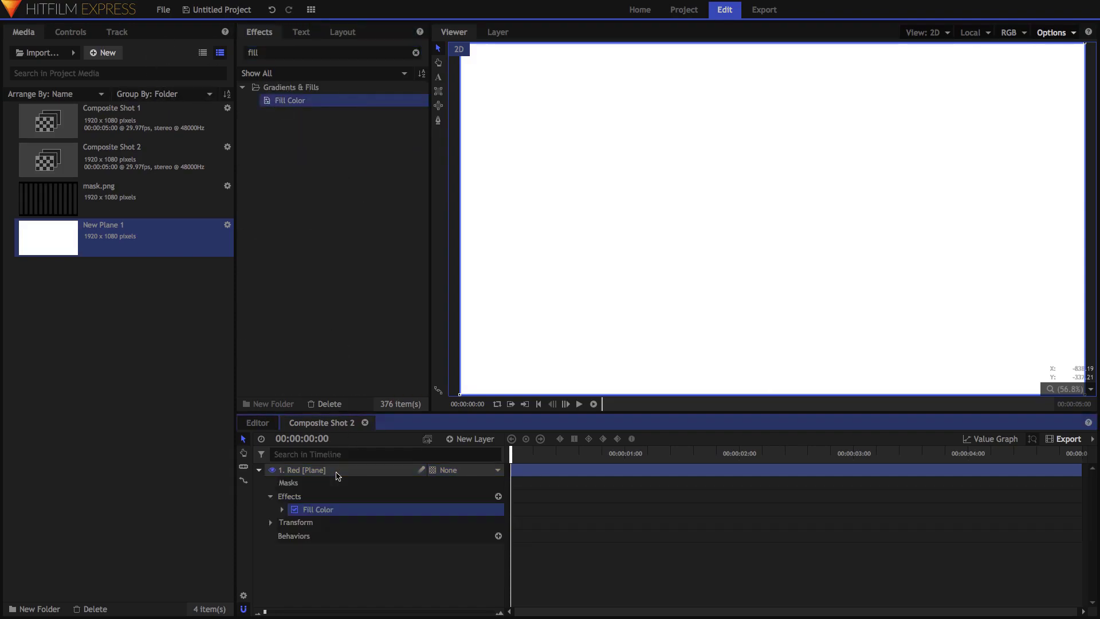
left_click(283, 509)
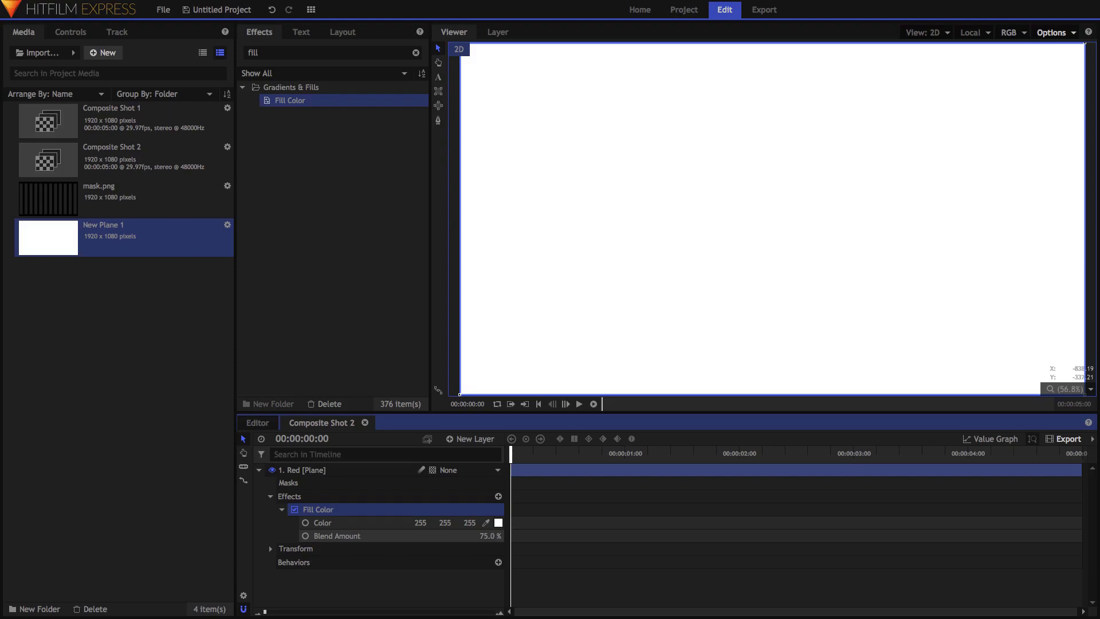
left_click_drag(489, 536, 499, 536)
left_click(420, 523)
type("7")
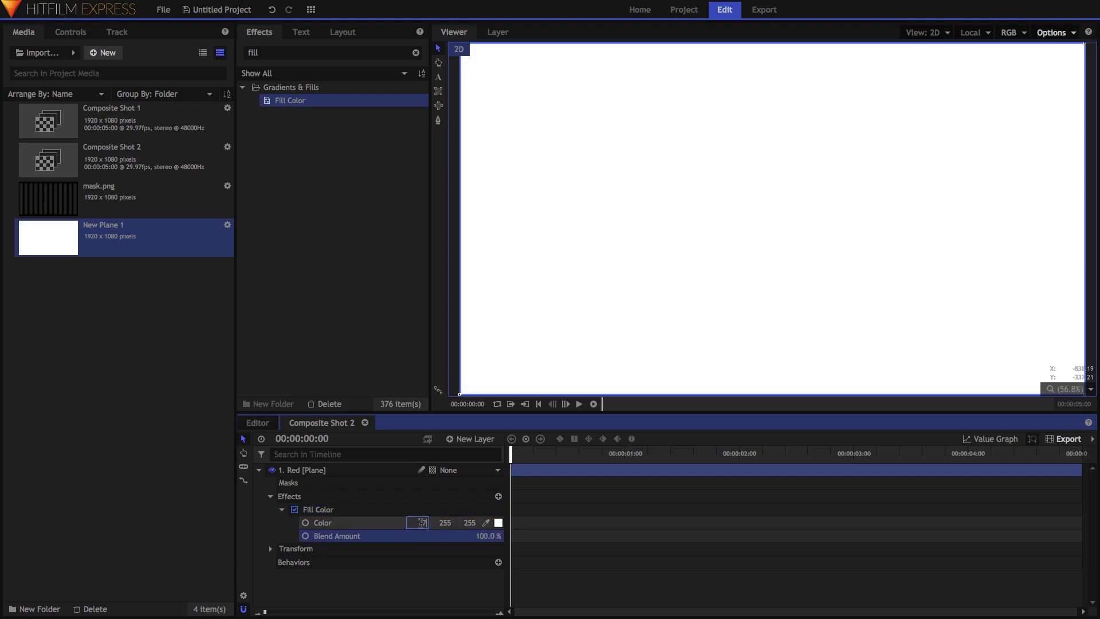
type("5")
key("Tab")
type("0")
key("Tab")
key("Return")
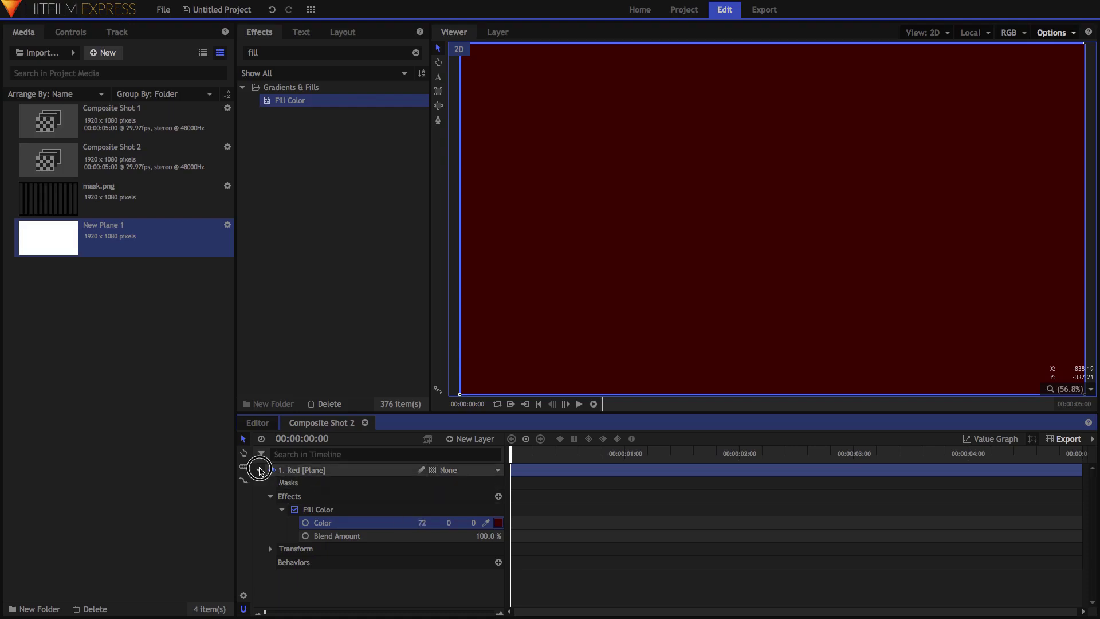
left_click(259, 470)
Step: Duplicate Red as a Yellow layer and set its fill green channel to 72
left_click(334, 470)
key("ctrl+d")
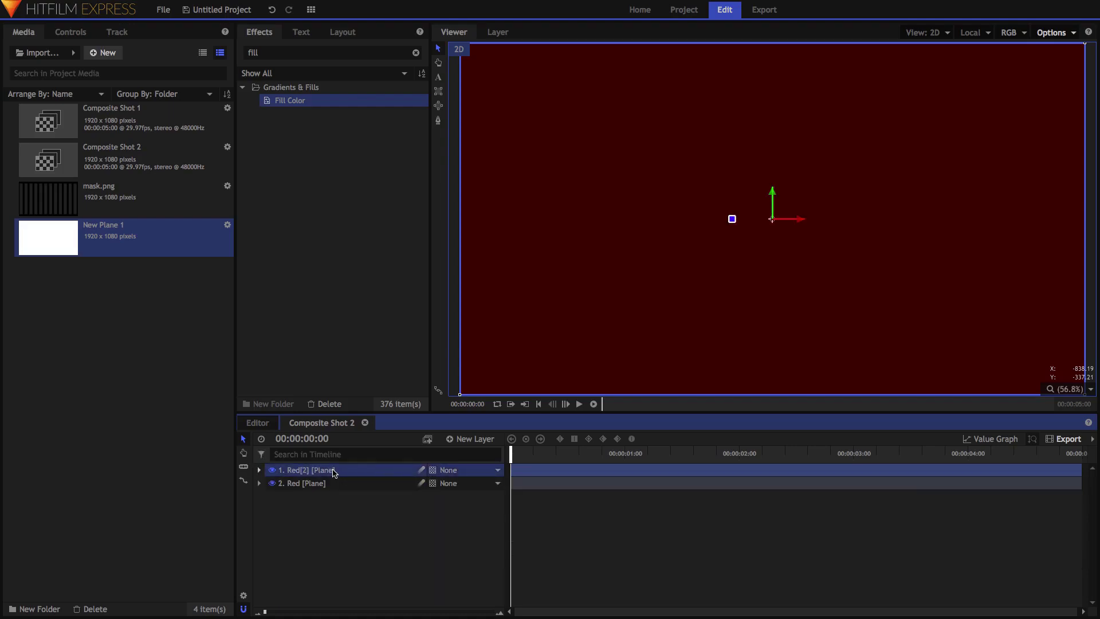
double_click(334, 470)
type("Yel")
key("Return")
left_click(259, 470)
left_click(271, 496)
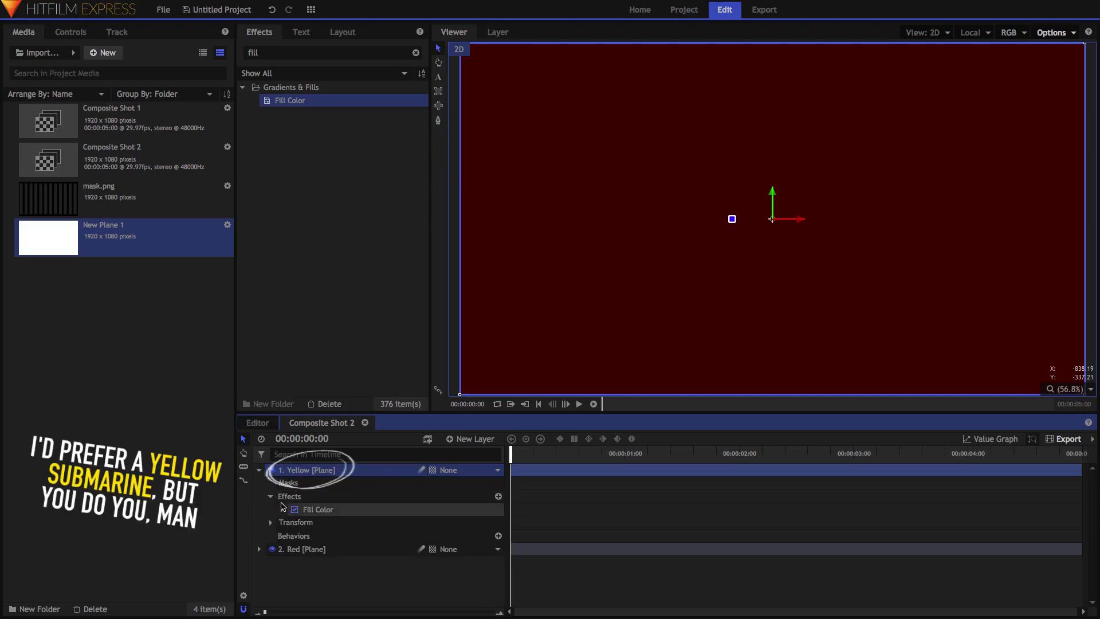
left_click(282, 509)
left_click(443, 523)
type("7")
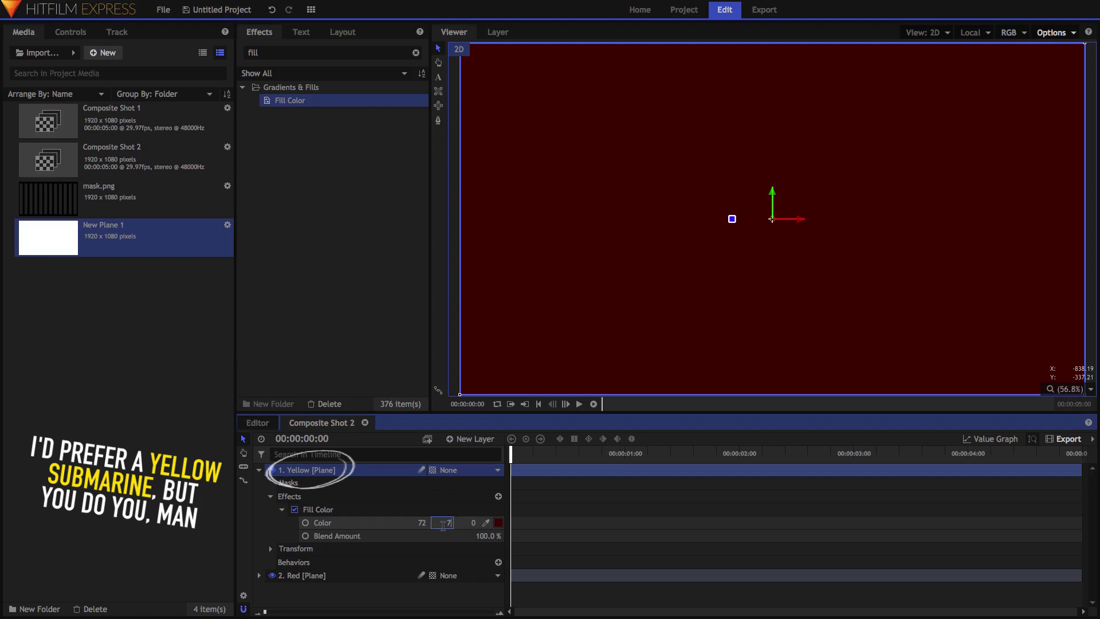
type("2")
key("Return")
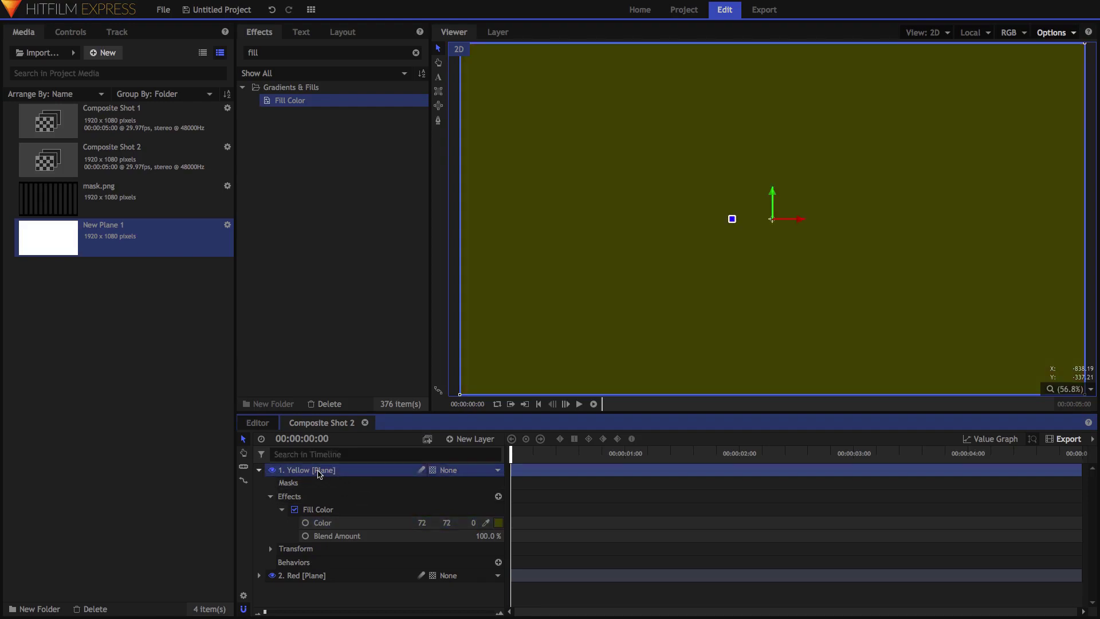
Step: Duplicate Yellow as a Green layer and set its fill red channel to 0
key("ctrl+d")
double_click(319, 470)
type("Green")
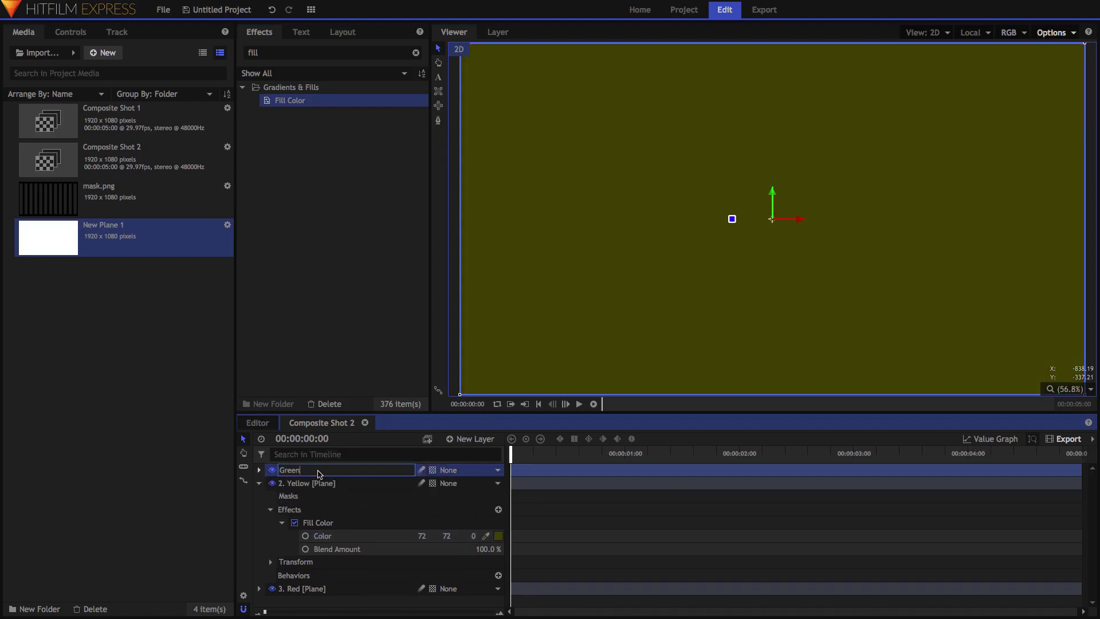
key("Return")
left_click(260, 470)
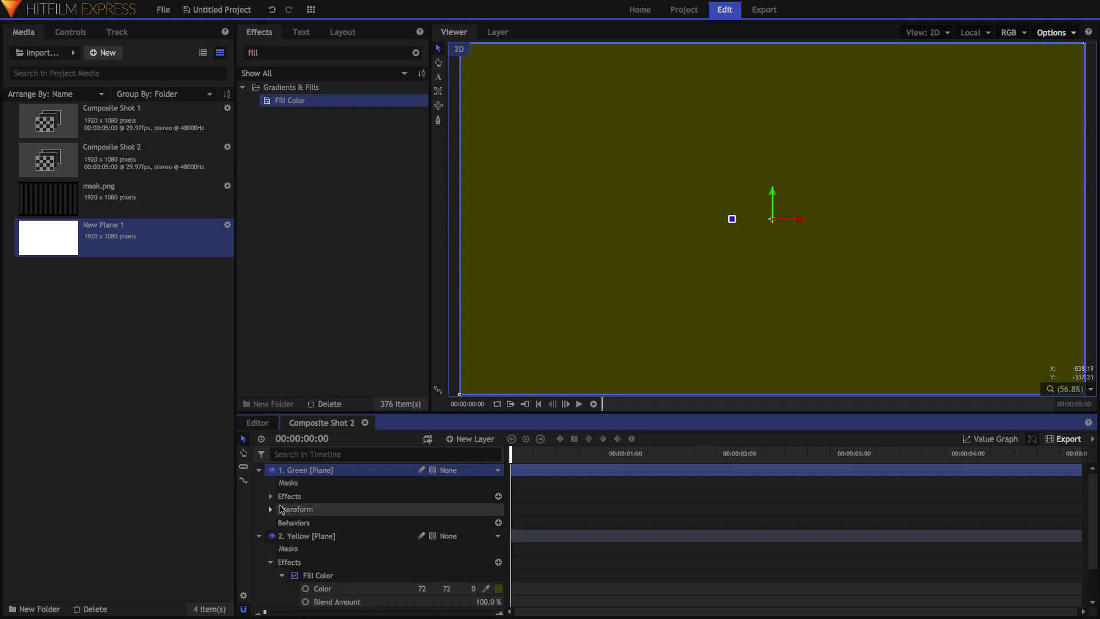
left_click(271, 496)
left_click(282, 509)
left_click(422, 523)
key("Return")
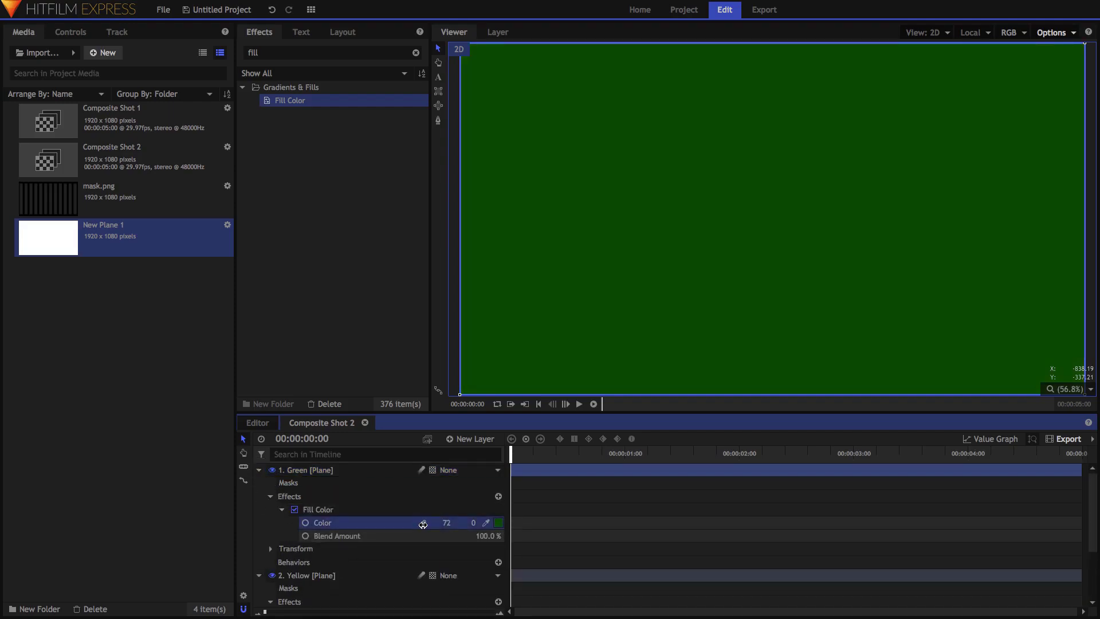
left_click(260, 470)
Step: Using mask.png as a guide, slide Green and Yellow left for 7 green, 3 yellow, 2 red bars, then delete mask.png
left_click(142, 207)
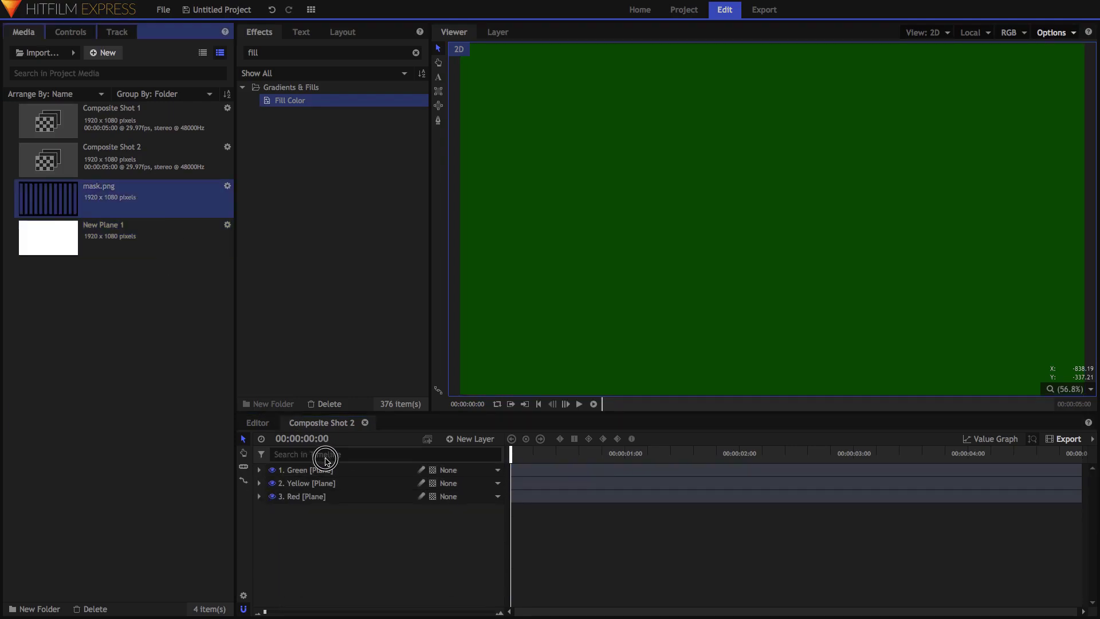
left_click_drag(325, 460, 330, 471)
left_click(353, 483)
left_click_drag(797, 220, 532, 229)
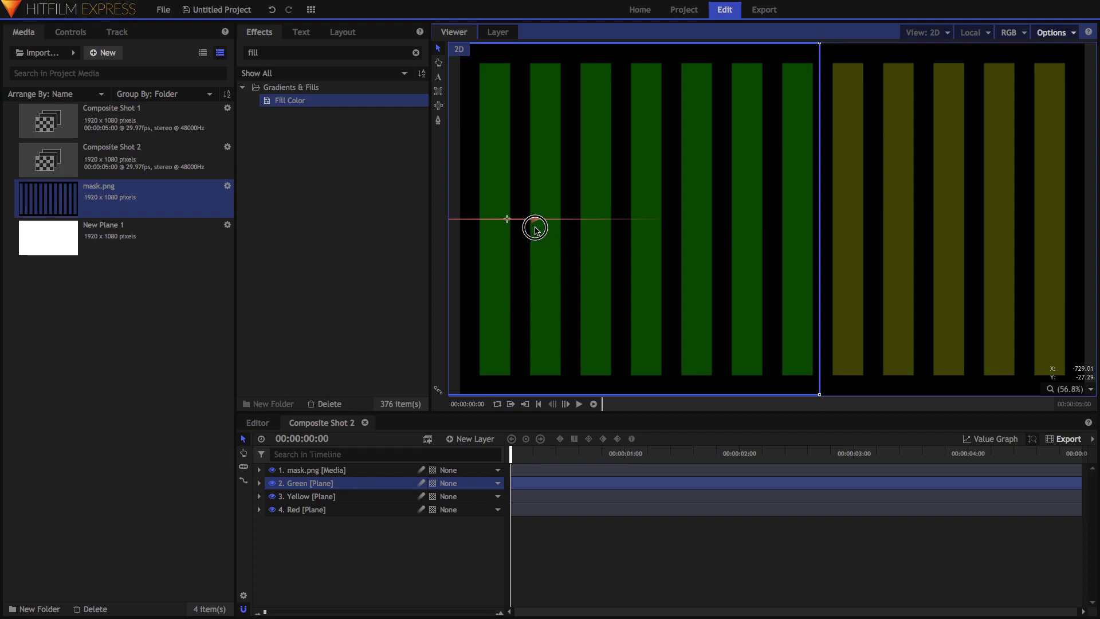
left_click(337, 497)
left_click_drag(796, 220, 683, 221)
left_click(819, 531)
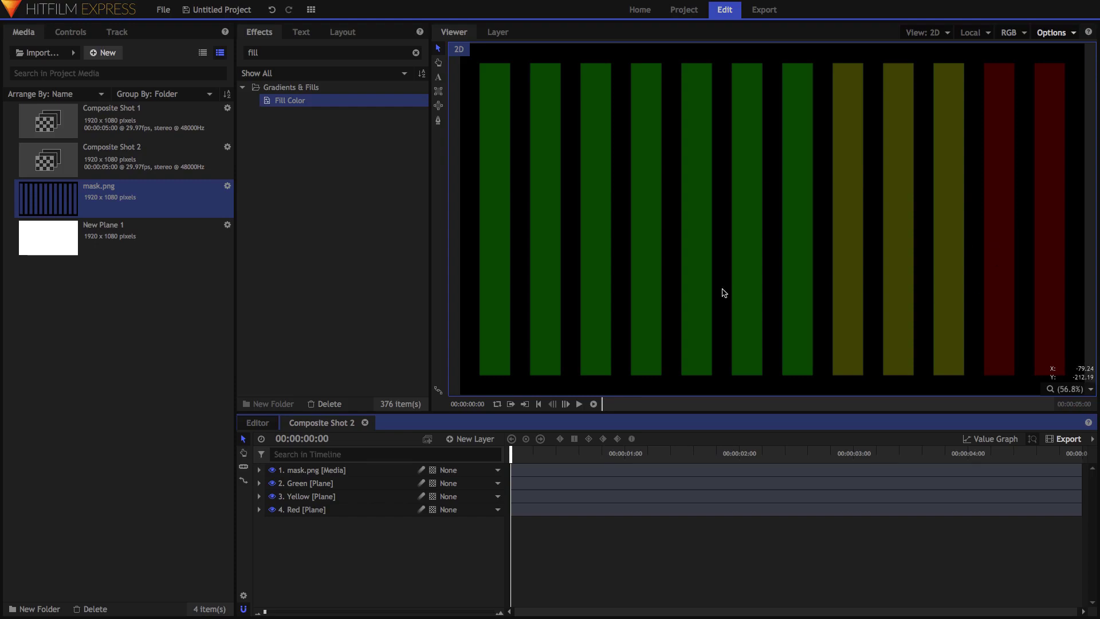
left_click(373, 470)
key("Delete")
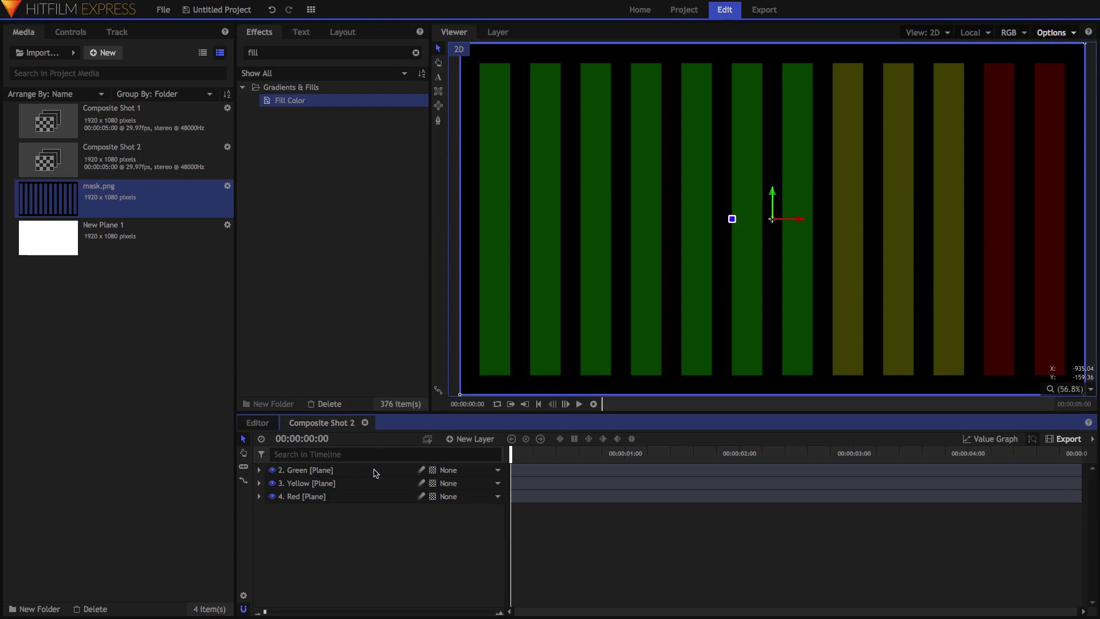
Step: Export the frame as colorBars.png, replacing the old file, and import it into the media
left_click(1052, 33)
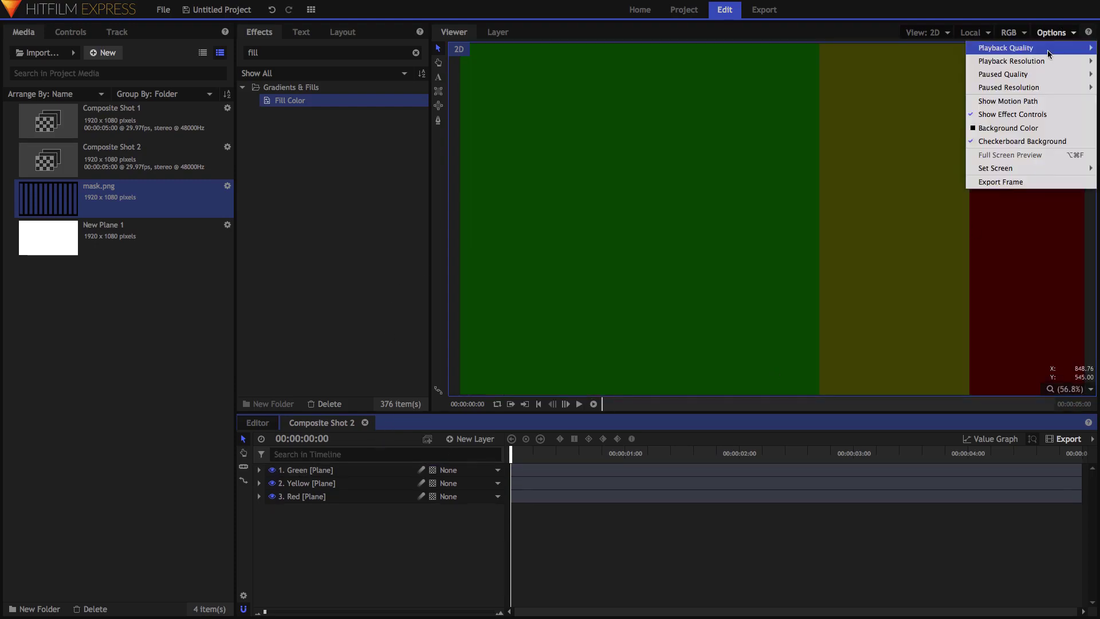
left_click(1011, 179)
left_click(511, 166)
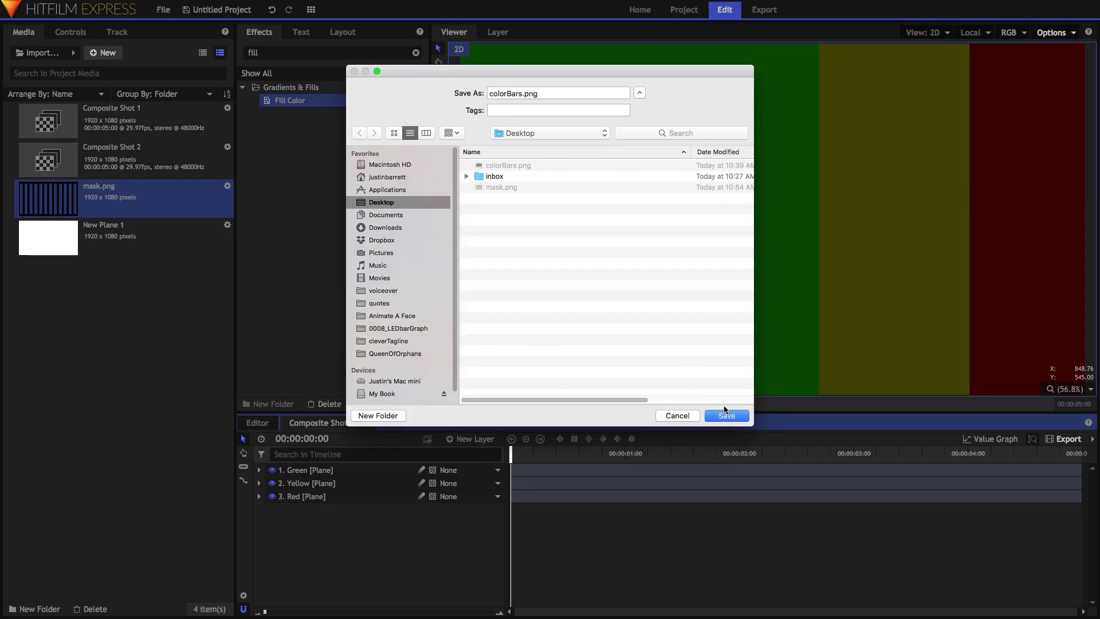
left_click(725, 414)
left_click(633, 143)
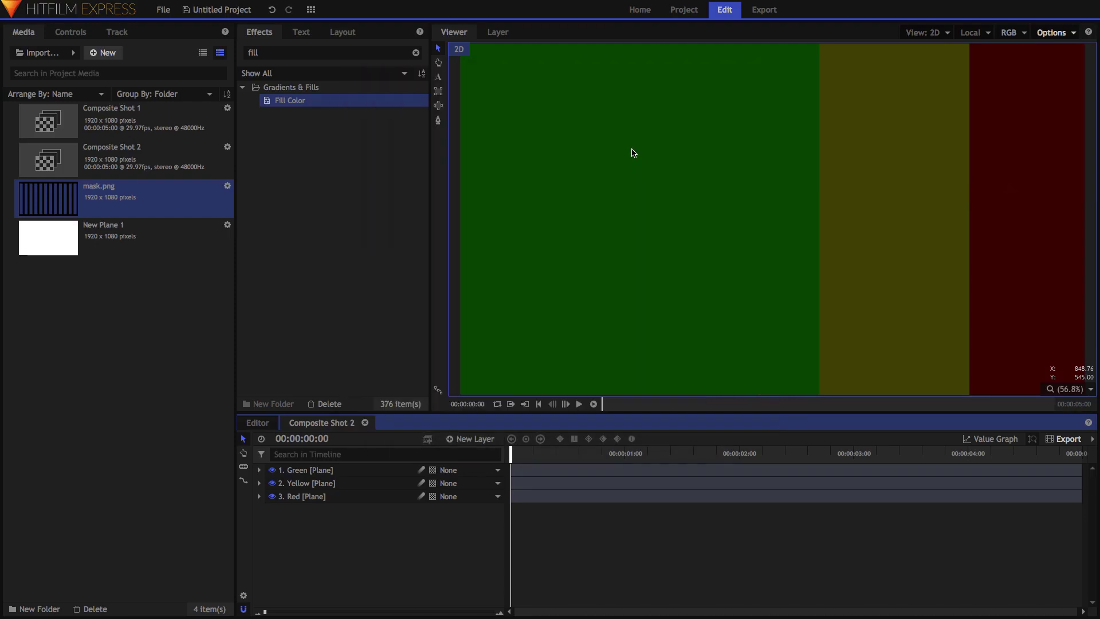
left_click(40, 52)
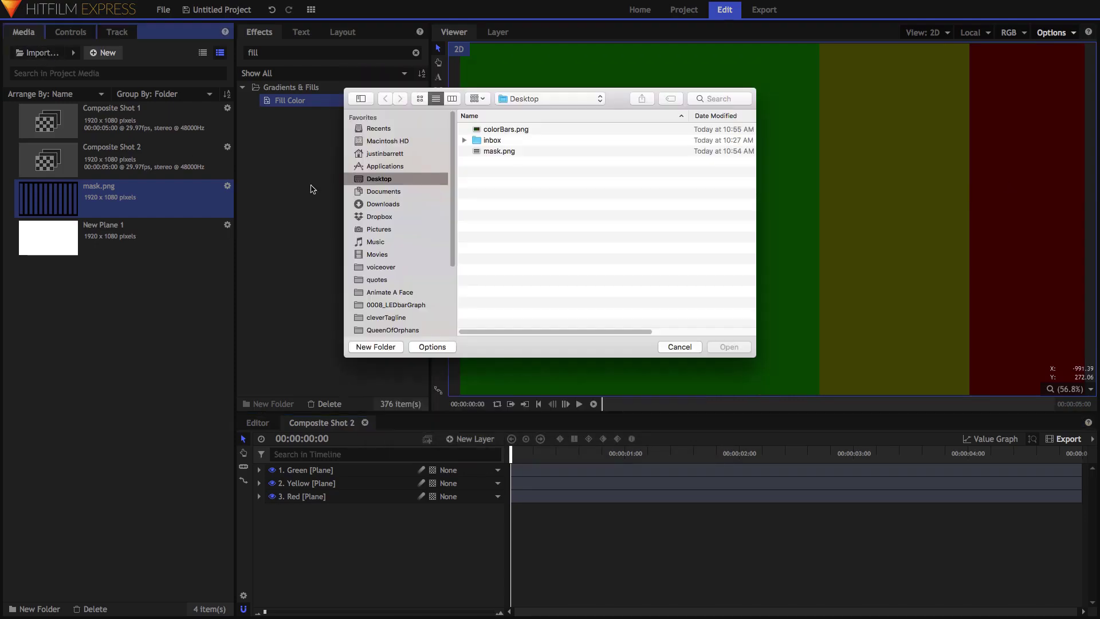
double_click(507, 131)
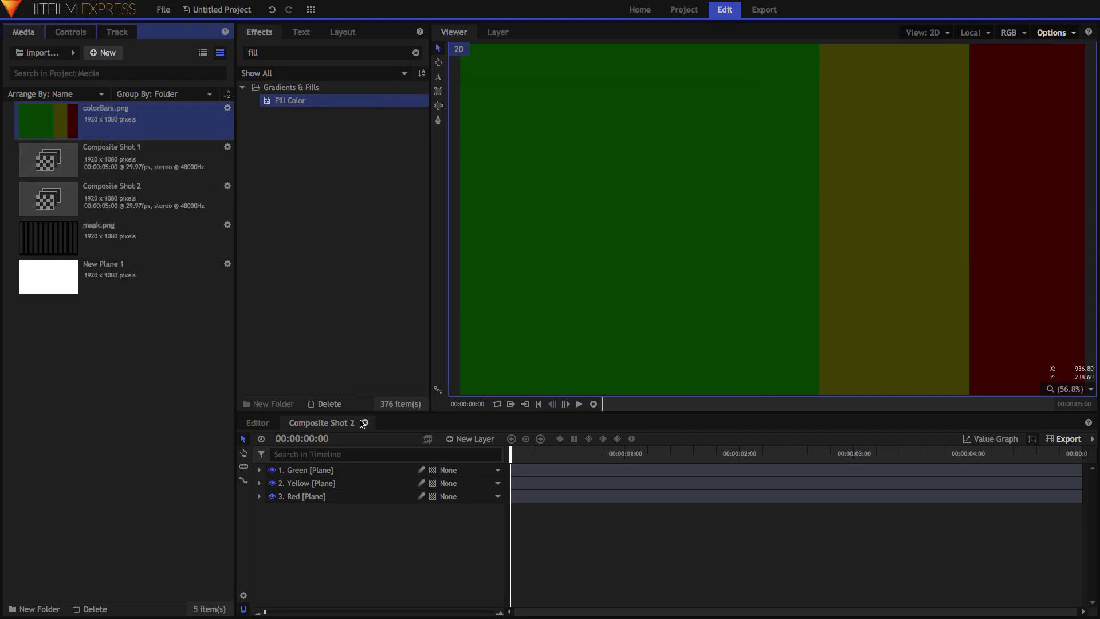
Step: Close Composite Shot 2, create an Animated Bands composite shot, and add New Plane 1 to it
key("ctrl+w")
key("ctrl+shift+n")
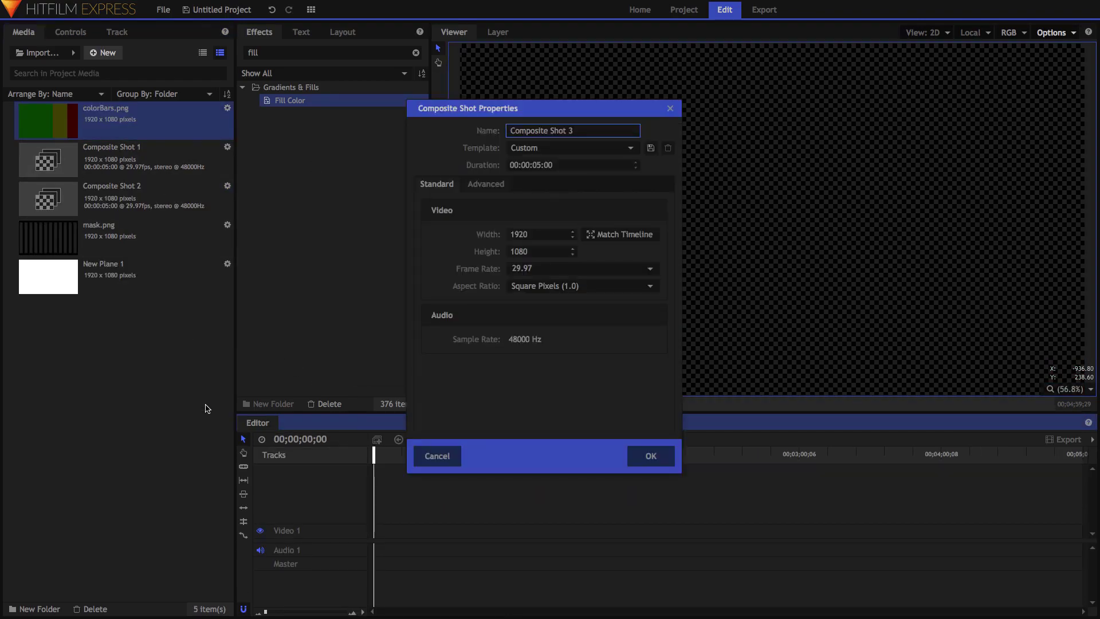
type("Animated Bands")
key("Return")
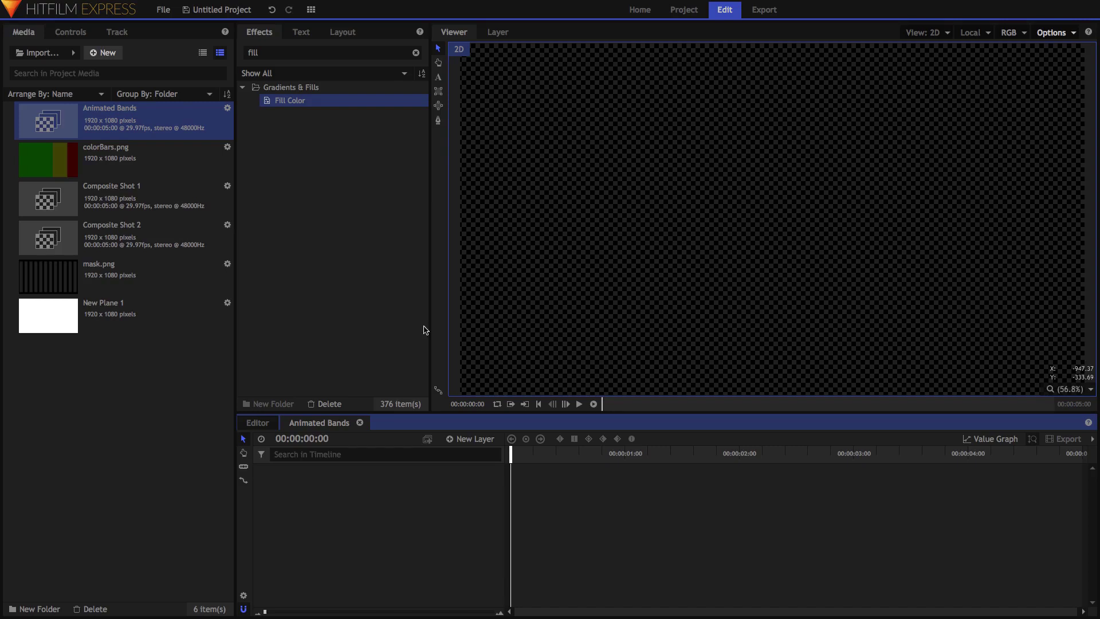
left_click_drag(152, 305, 330, 510)
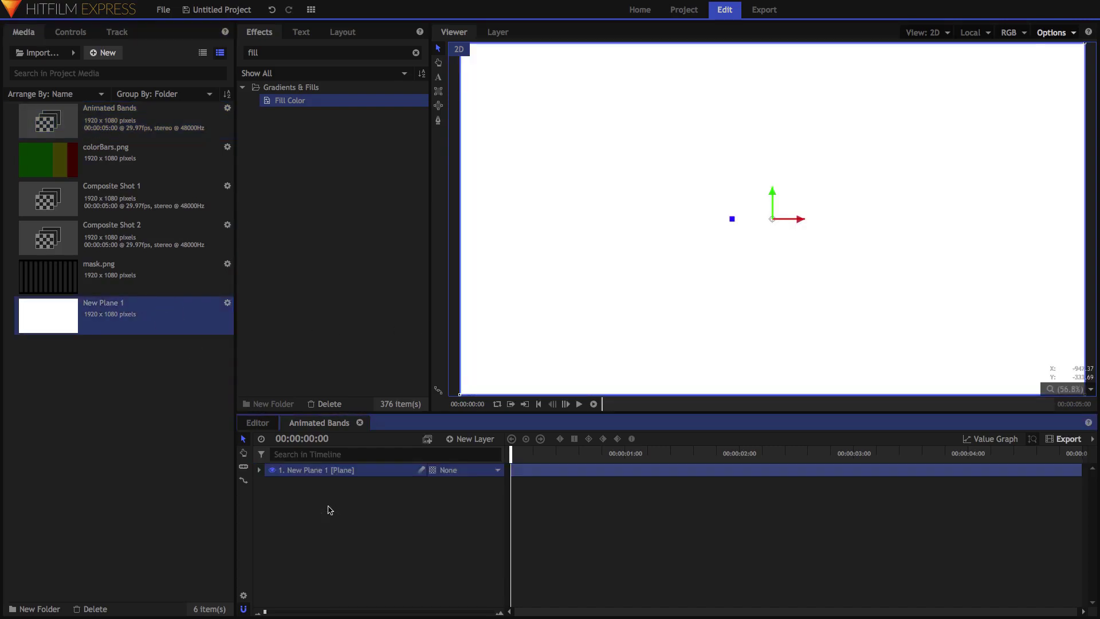
Step: Keyframe New Plane 1's Position from frame 0 through about frame 12, sliding it left, right and far left
left_click(259, 470)
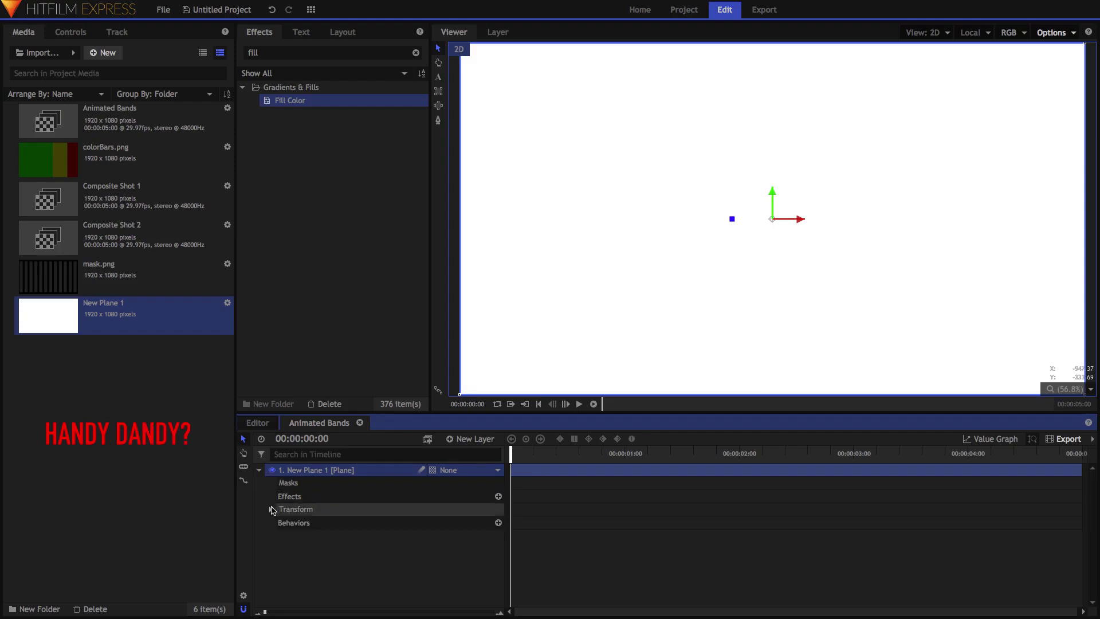
left_click(270, 509)
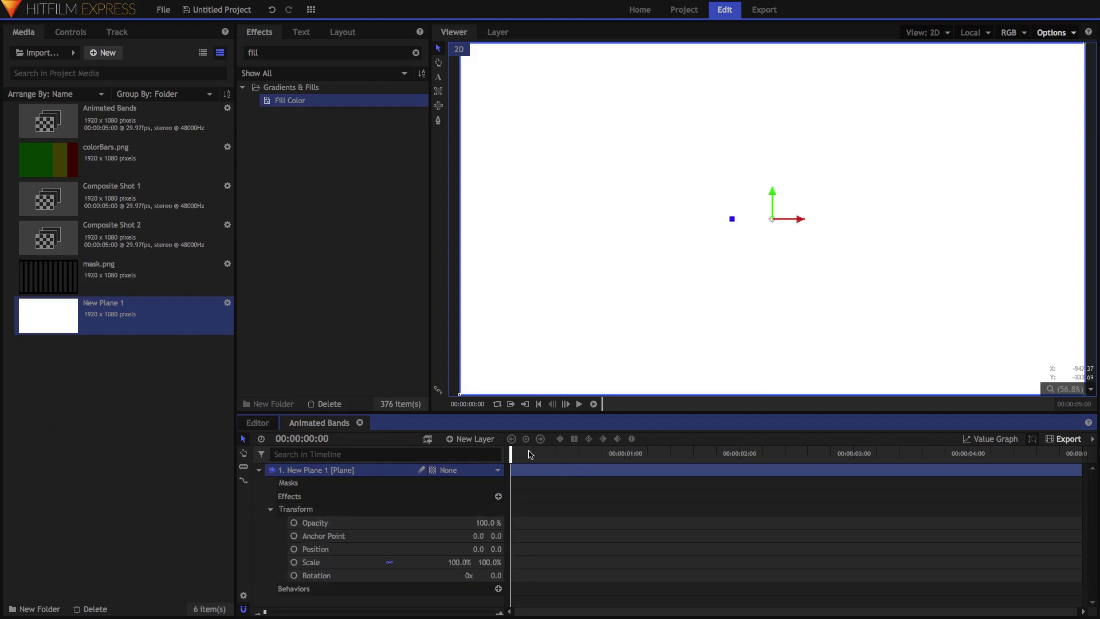
left_click_drag(801, 220, 685, 229)
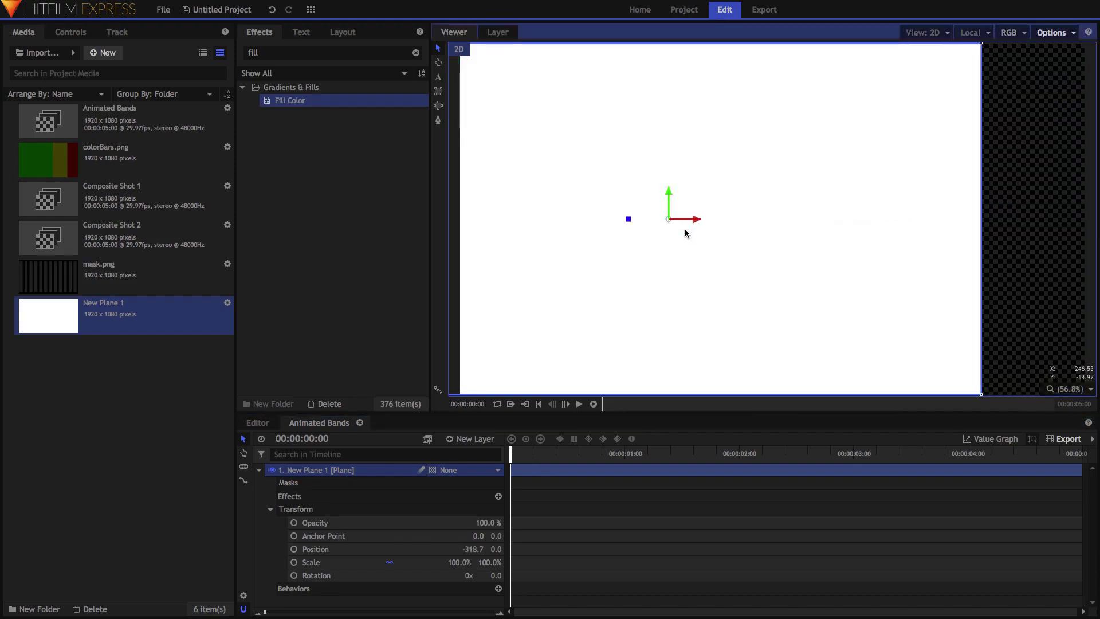
left_click(295, 549)
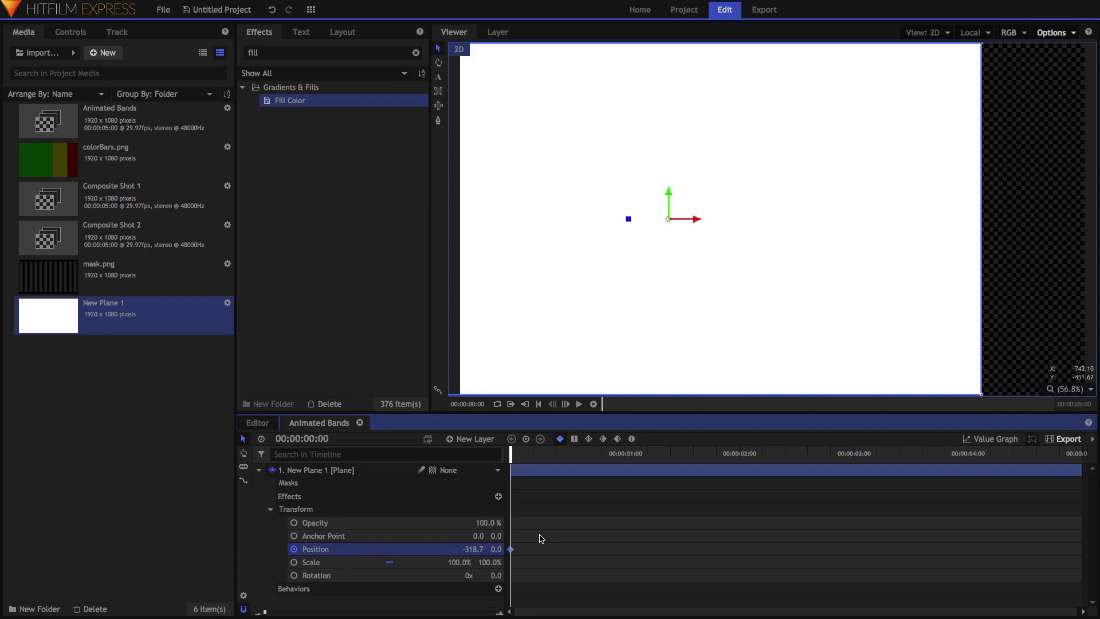
key("shift+Right")
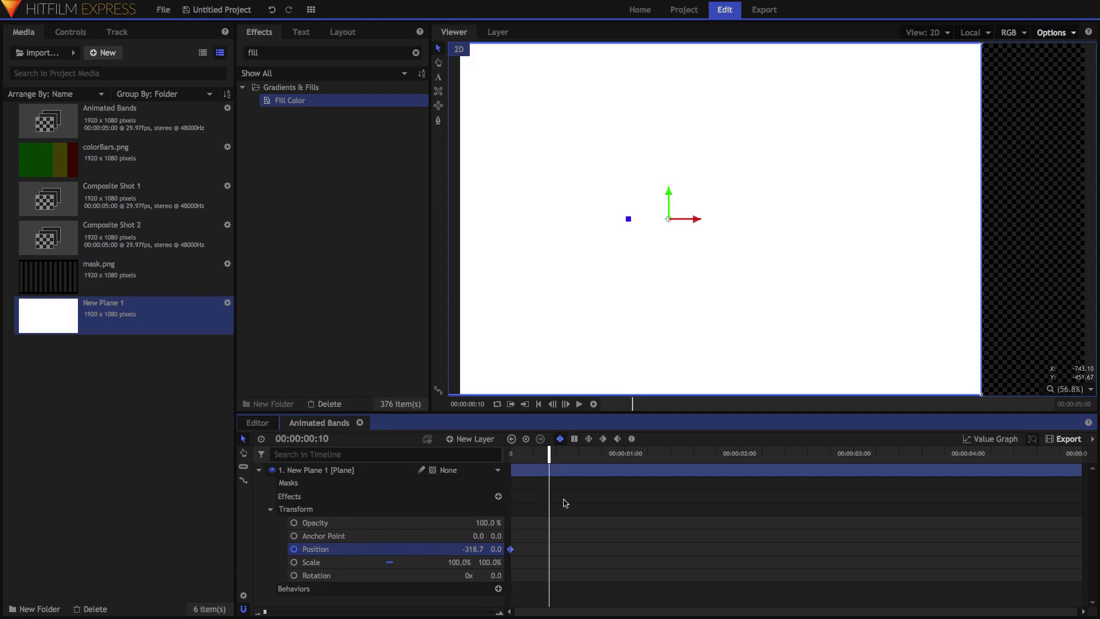
left_click_drag(695, 221, 351, 218)
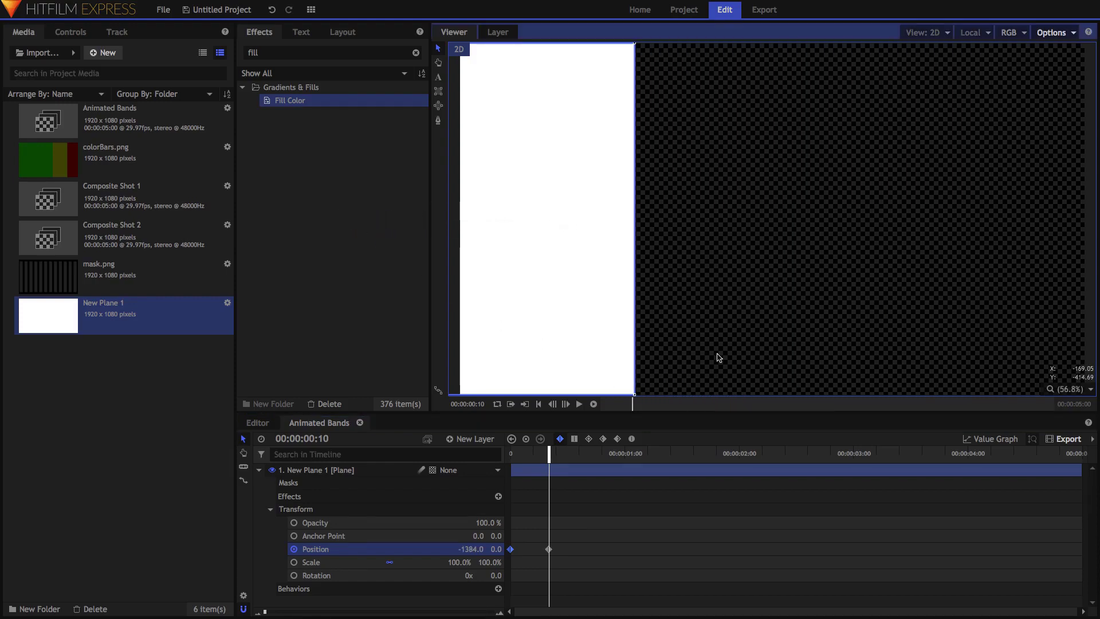
key("Right")
key("Right")
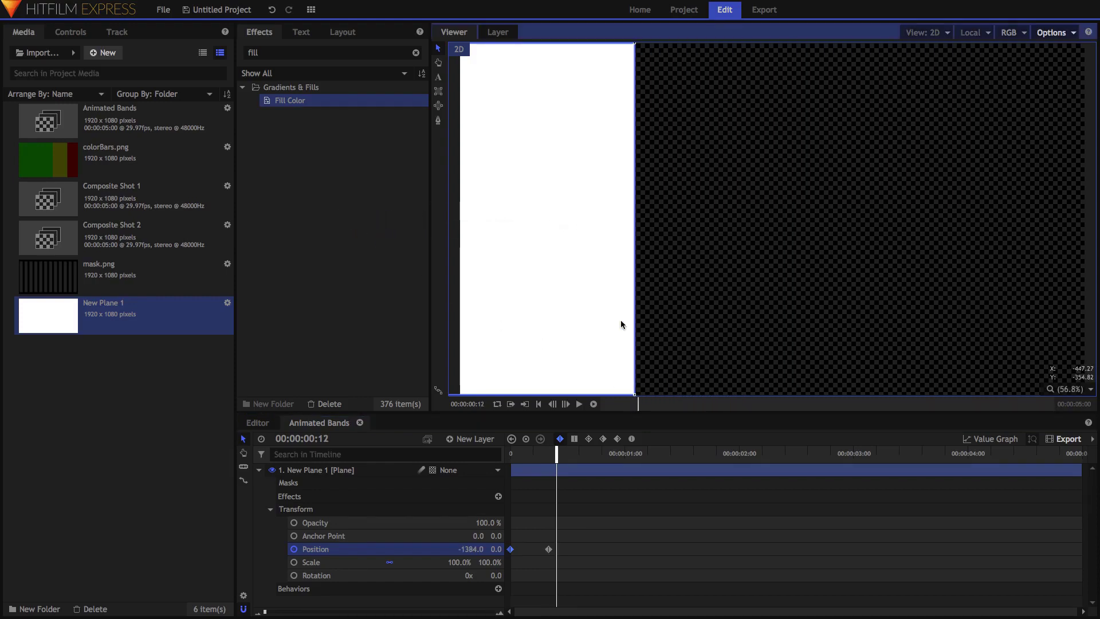
left_click_drag(471, 549, 530, 549)
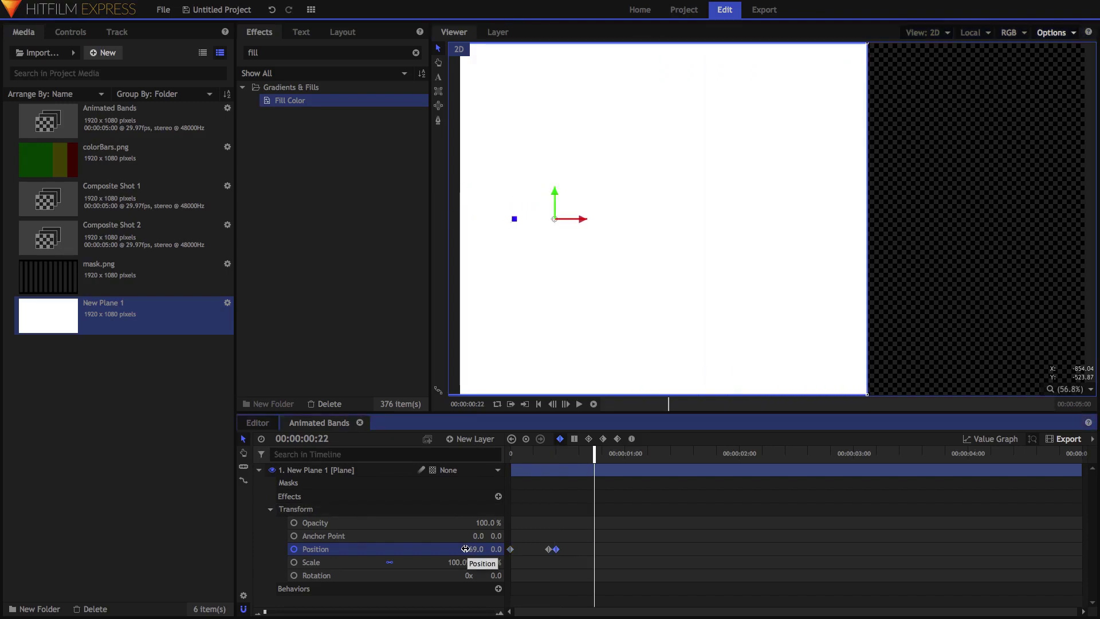
left_click_drag(465, 549, 366, 549)
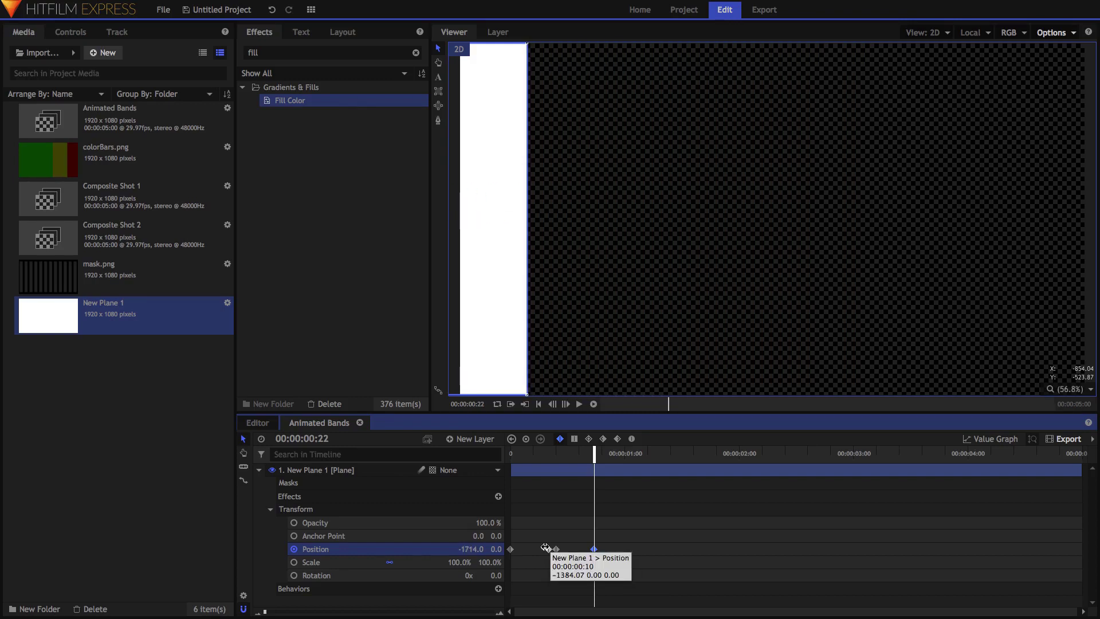
Step: Repeat the Position keyframes further along the clip and play back to preview the sliding plane
left_click_drag(667, 523, 486, 564)
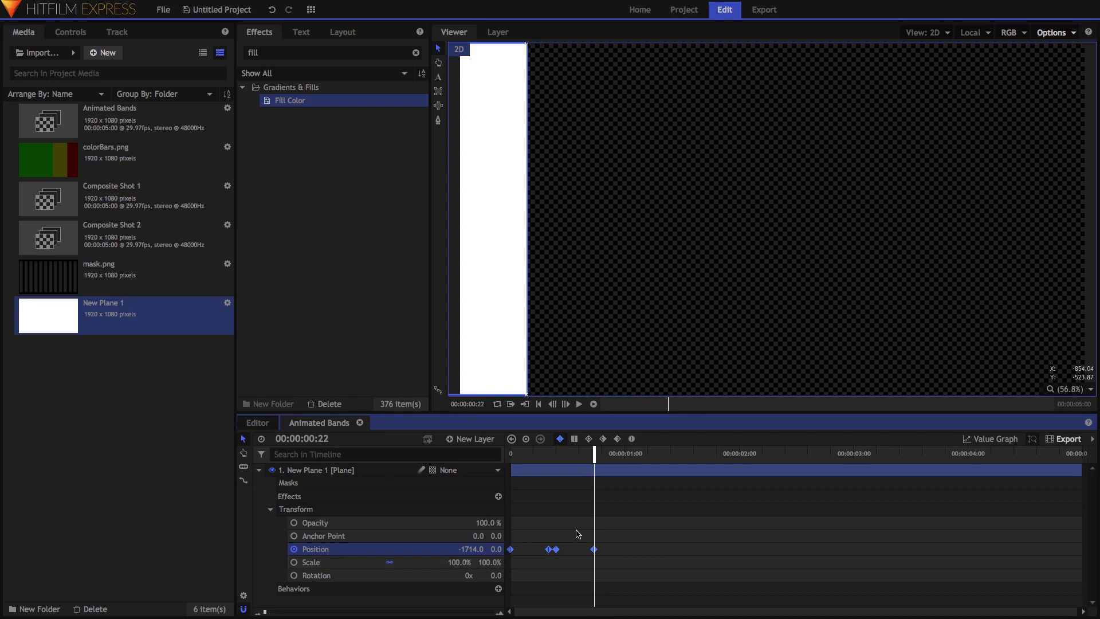
key("ctrl+v")
key("ctrl+v")
key("ctrl+v")
key("ctrl+v")
key("ctrl+v")
key("ctrl+v")
key("ctrl+v")
key("ctrl+v")
key("ctrl+v")
key("ctrl+v")
key("ctrl+v")
key("ctrl+v")
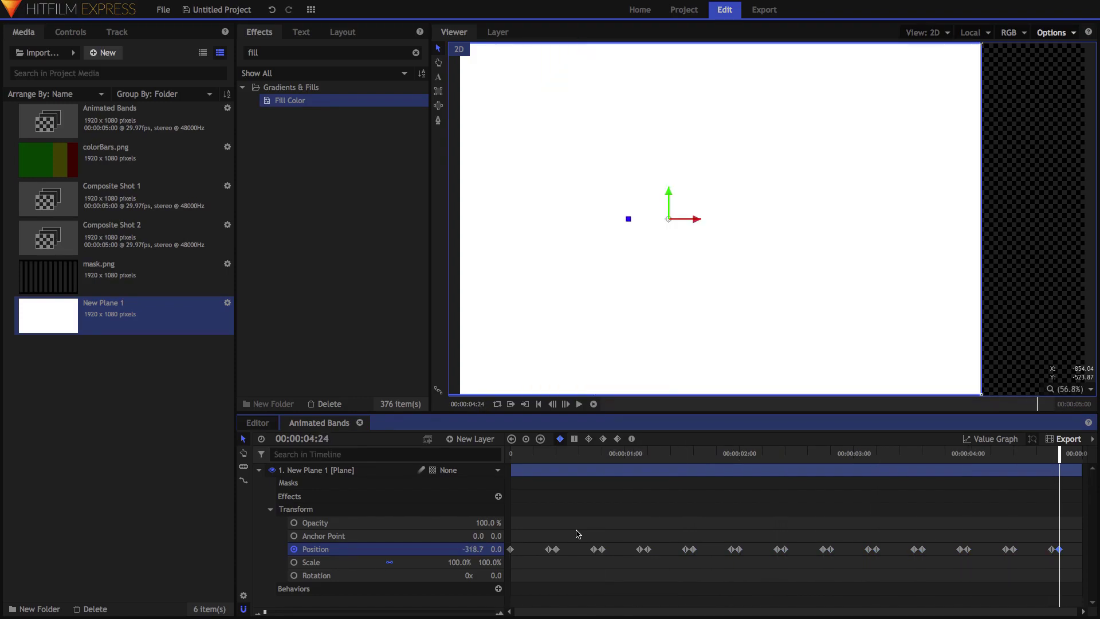
left_click_drag(913, 453, 442, 436)
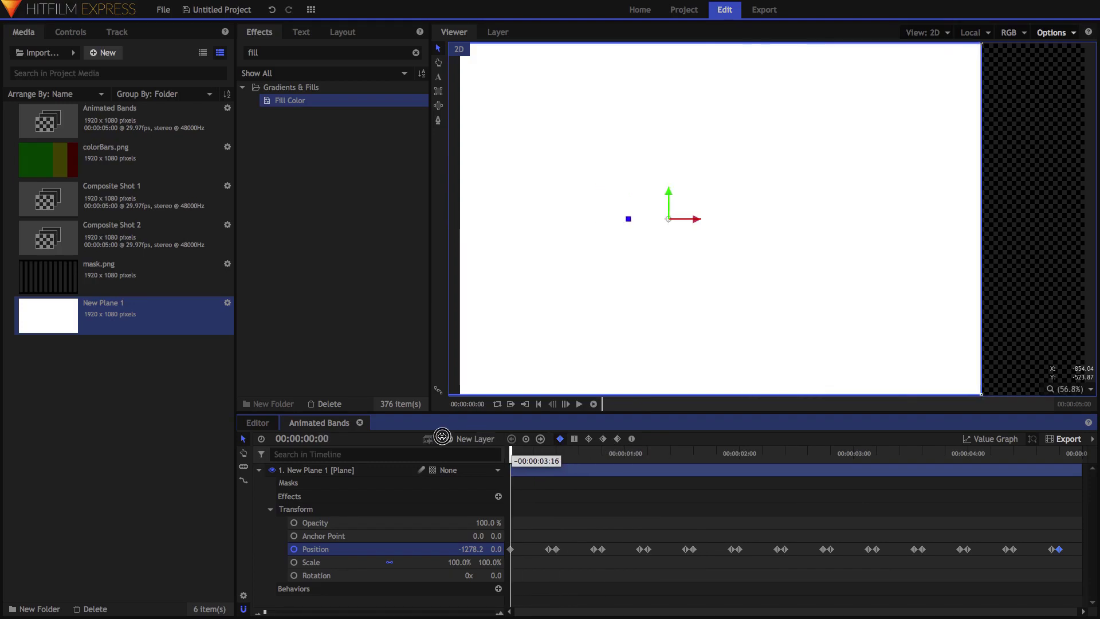
key("space")
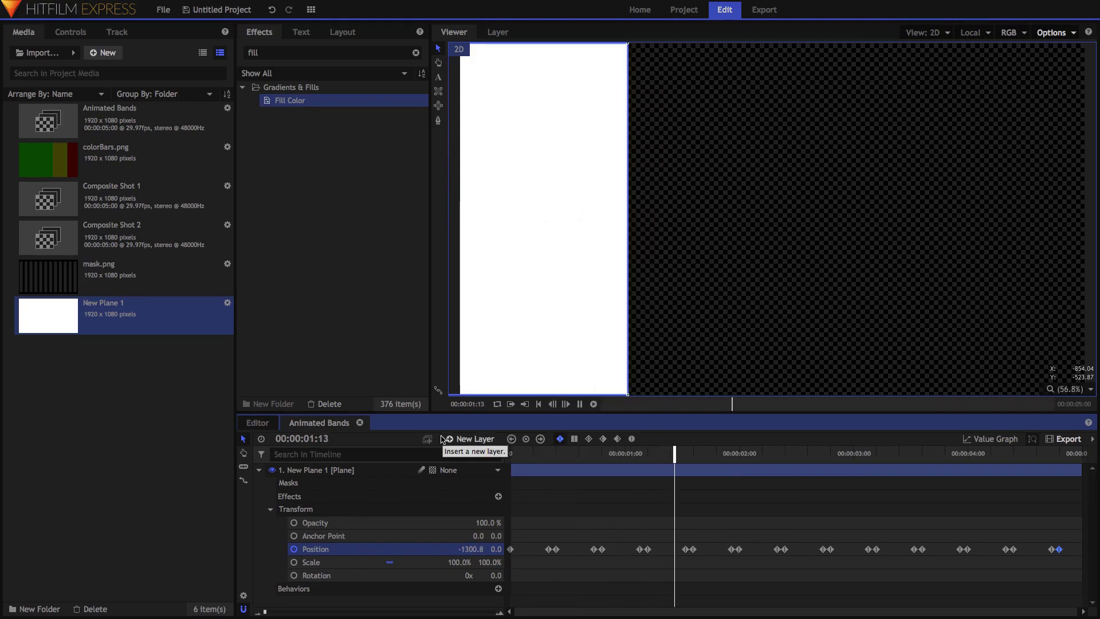
key("space")
left_click(991, 376)
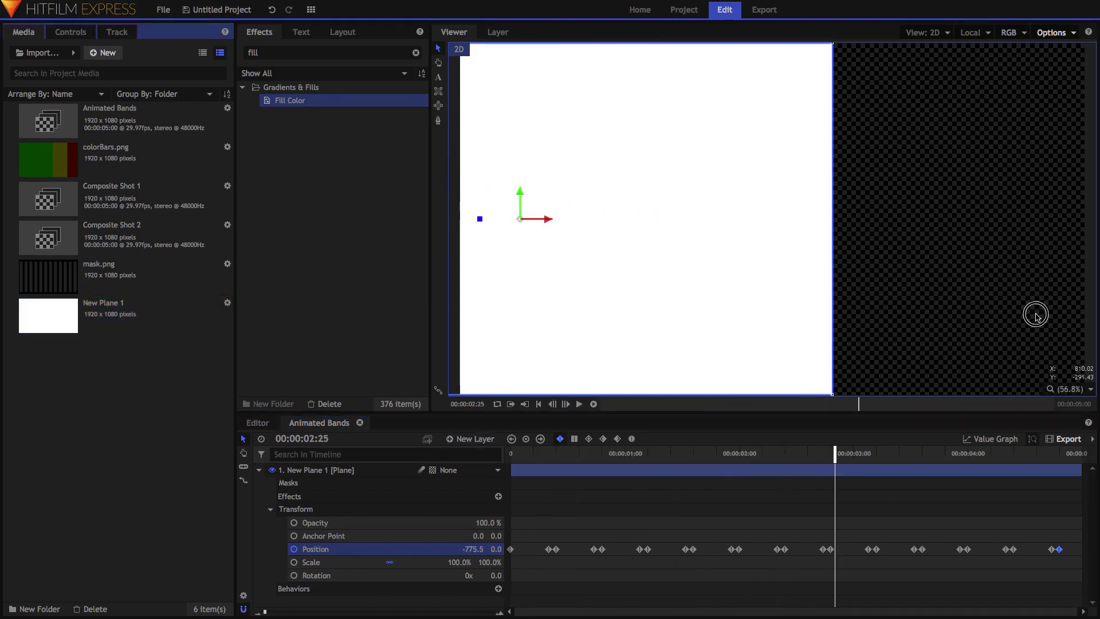
left_click(258, 471)
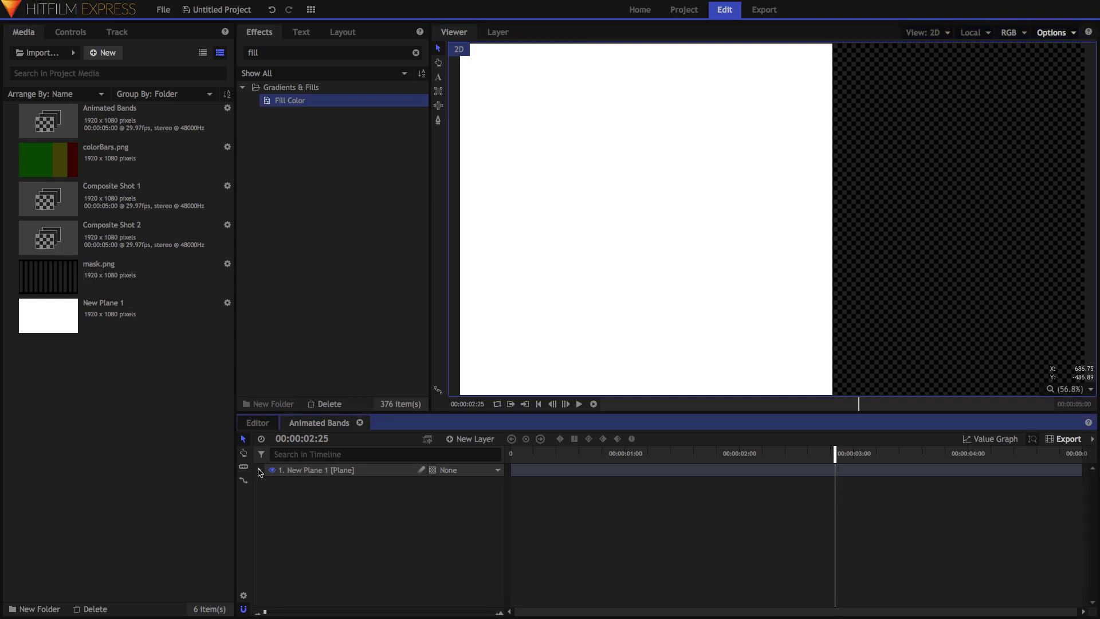
Step: Add a new grade layer and apply the Mosaic effect to it
left_click(466, 439)
left_click(464, 480)
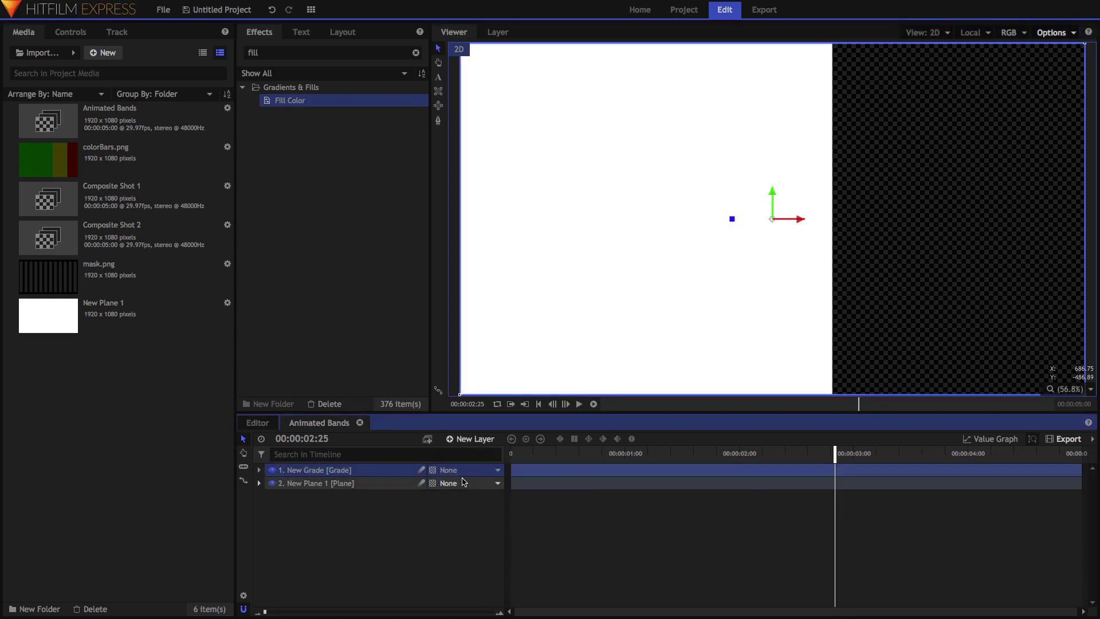
left_click(280, 53)
type("mos")
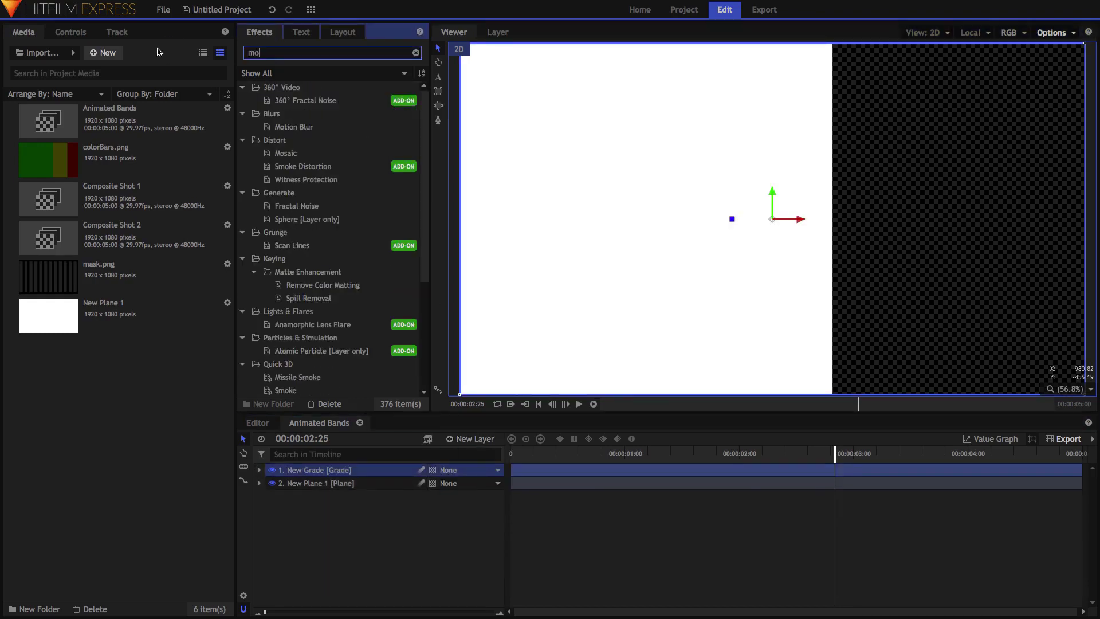
left_click(321, 266)
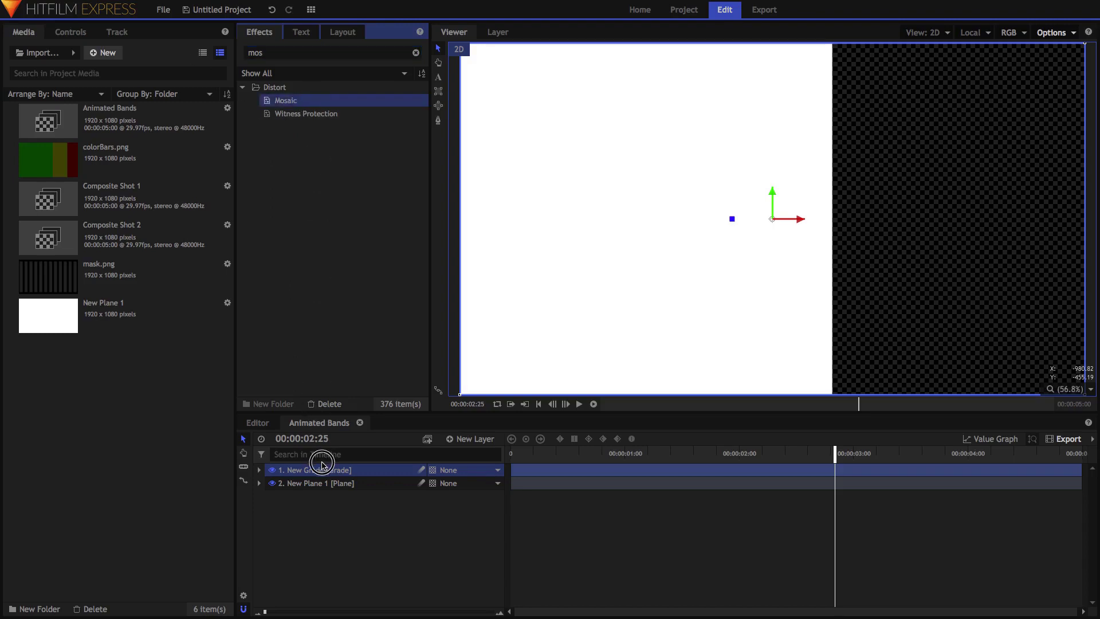
left_click_drag(322, 463, 324, 469)
Step: Set Mosaic to 12 horizontal and 1 vertical blocks, then scrub to check the bands
left_click(282, 536)
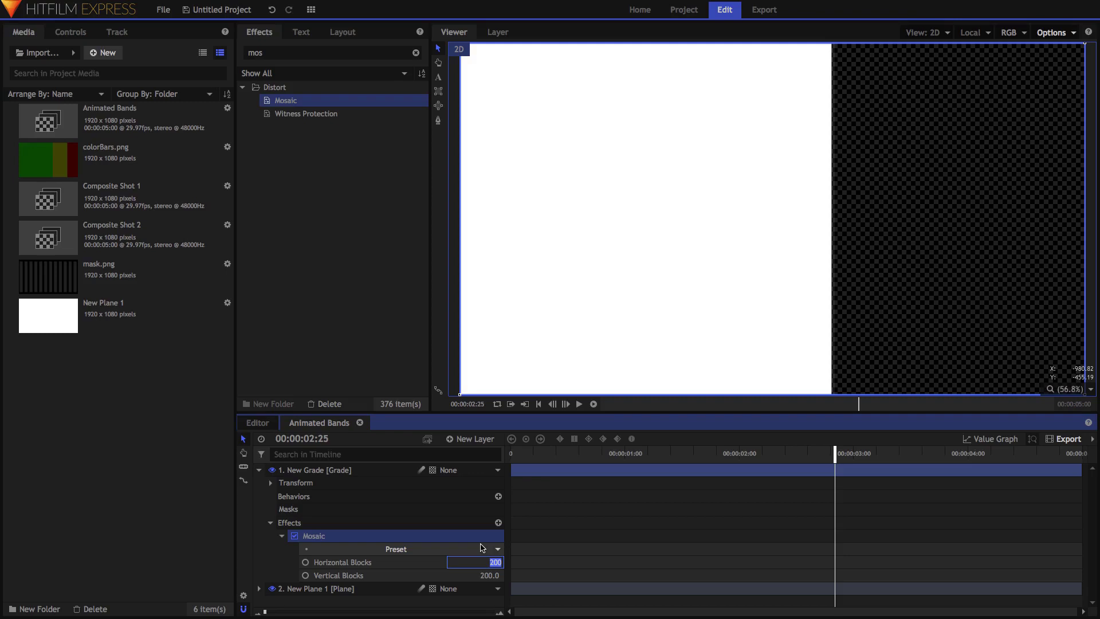
key("Return")
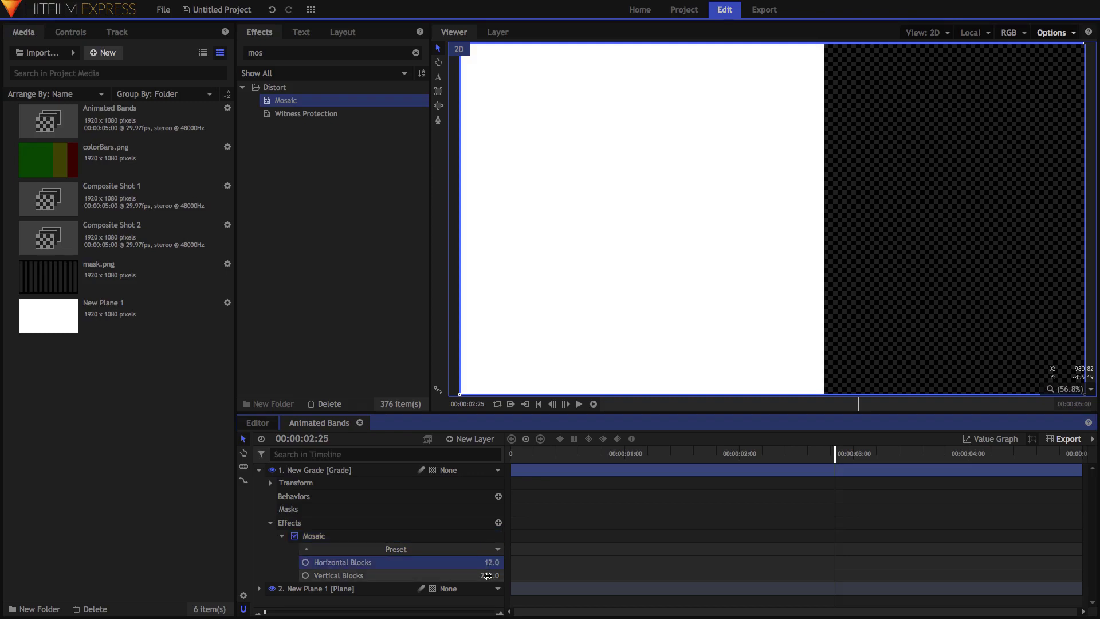
type("1")
key("Return")
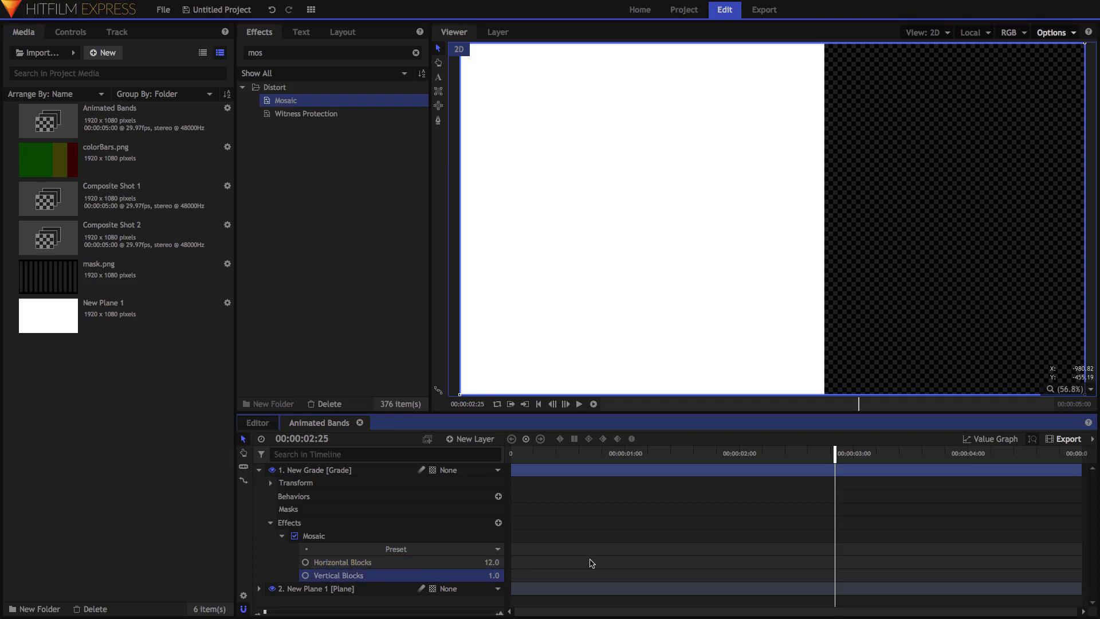
left_click_drag(622, 454, 896, 456)
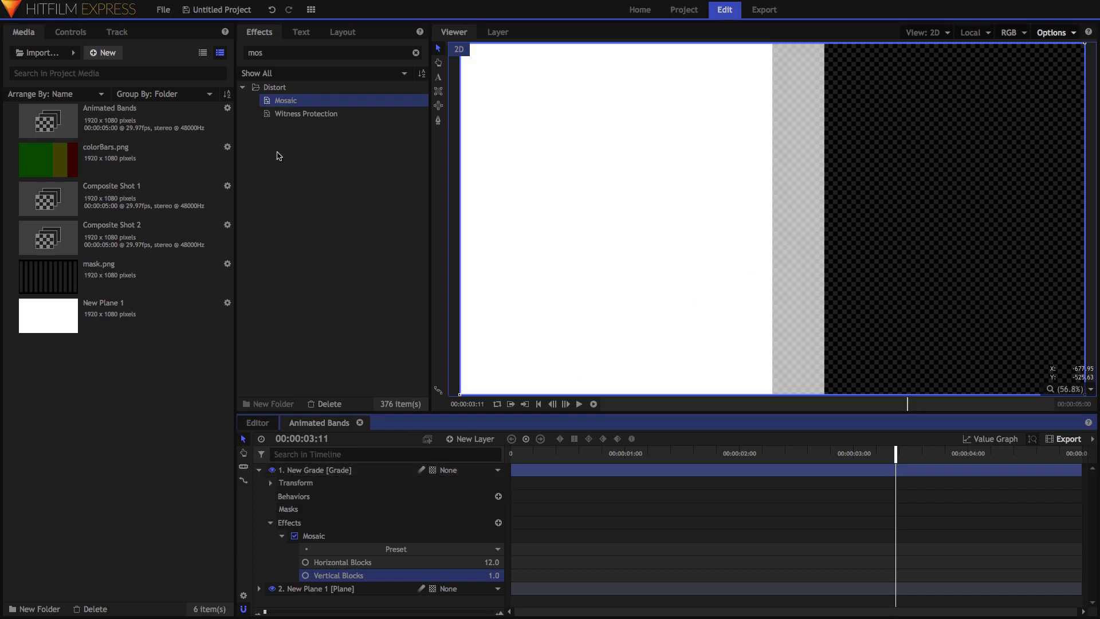
double_click(271, 51)
Step: Apply Crush Blacks & Whites Alpha to New Grade and set Opaque to 0
type("crush")
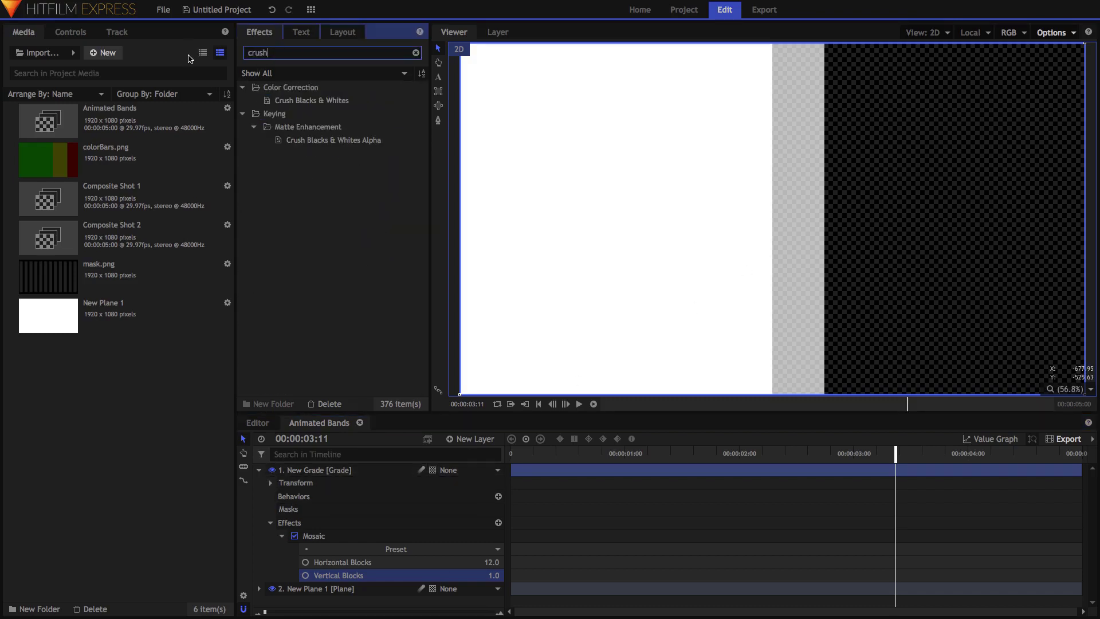
left_click_drag(330, 389, 318, 588)
left_click(282, 589)
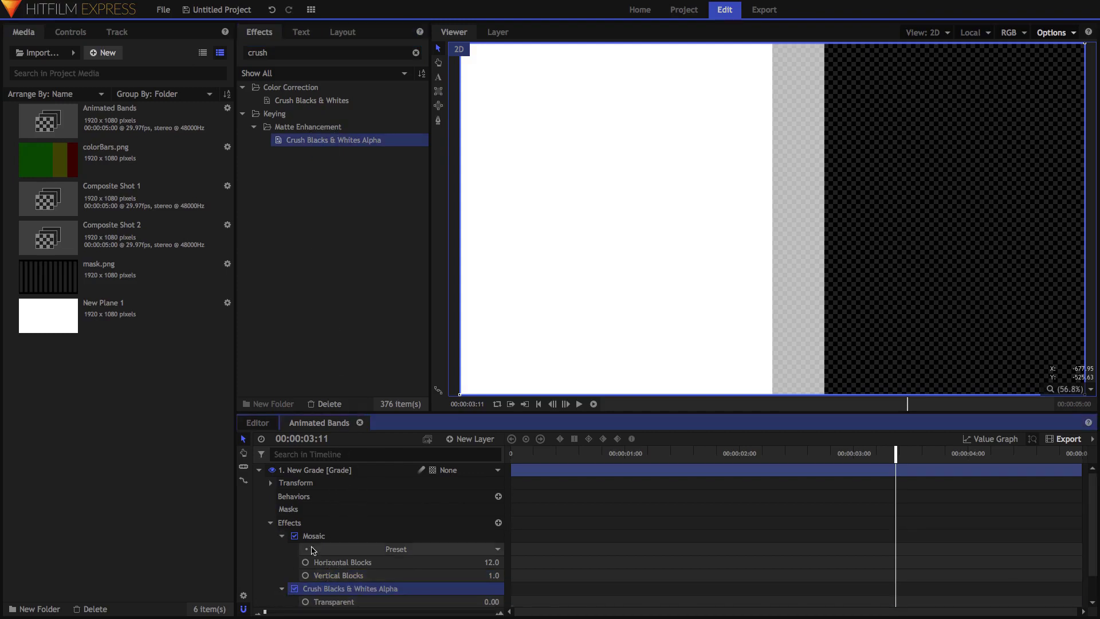
left_click(490, 588)
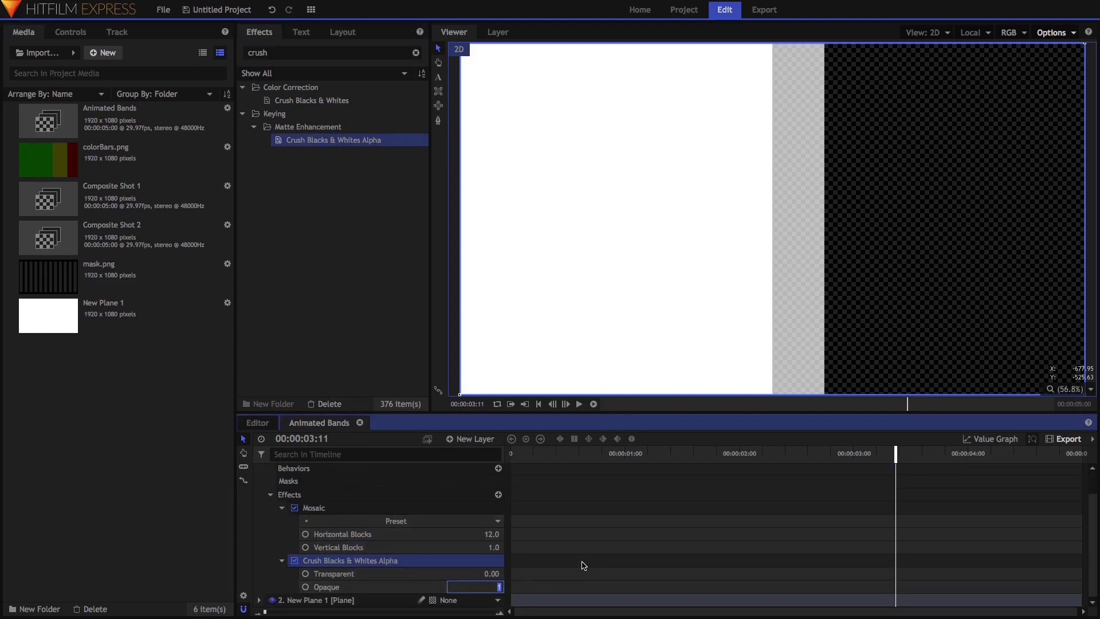
key("Return")
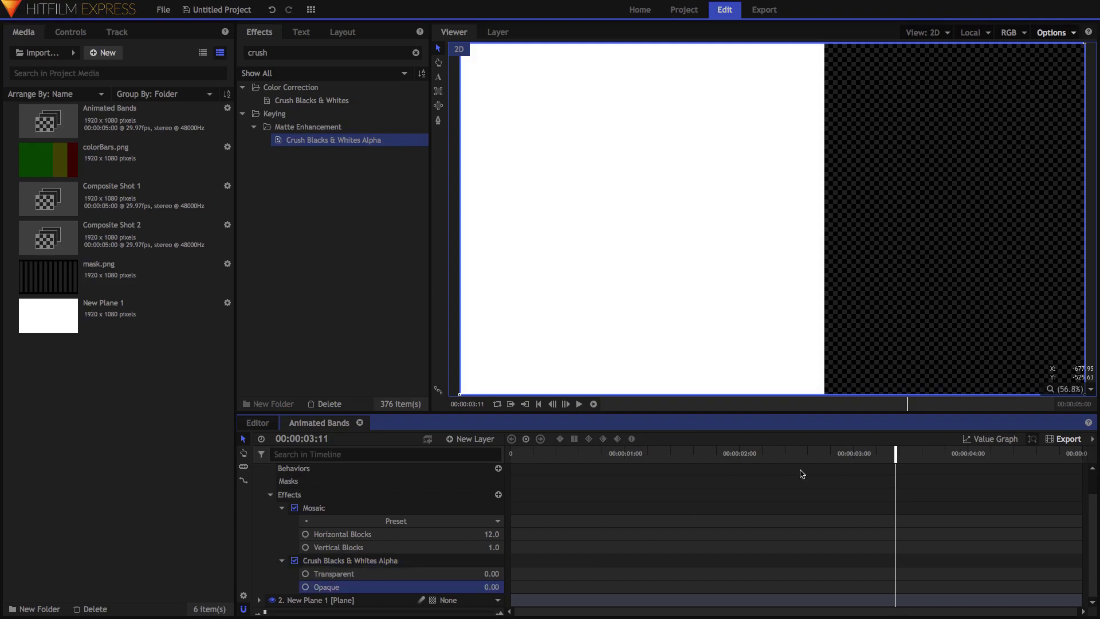
Step: Play from the start to preview the hard-edged white bands, then collapse and deselect the grade layer
left_click_drag(820, 458, 510, 459)
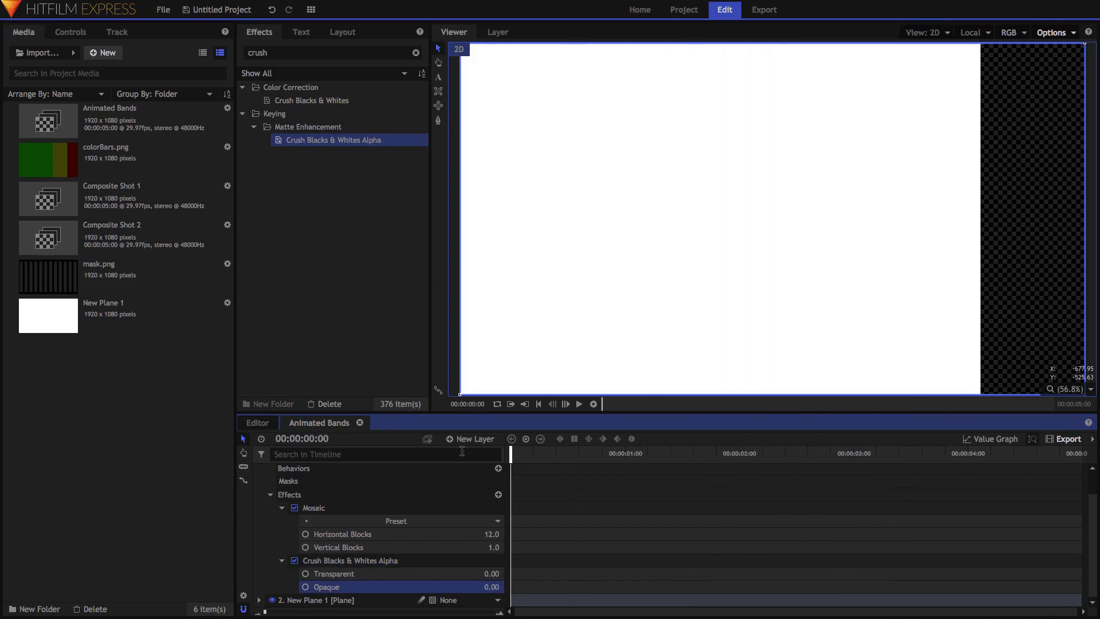
key("space")
key("space")
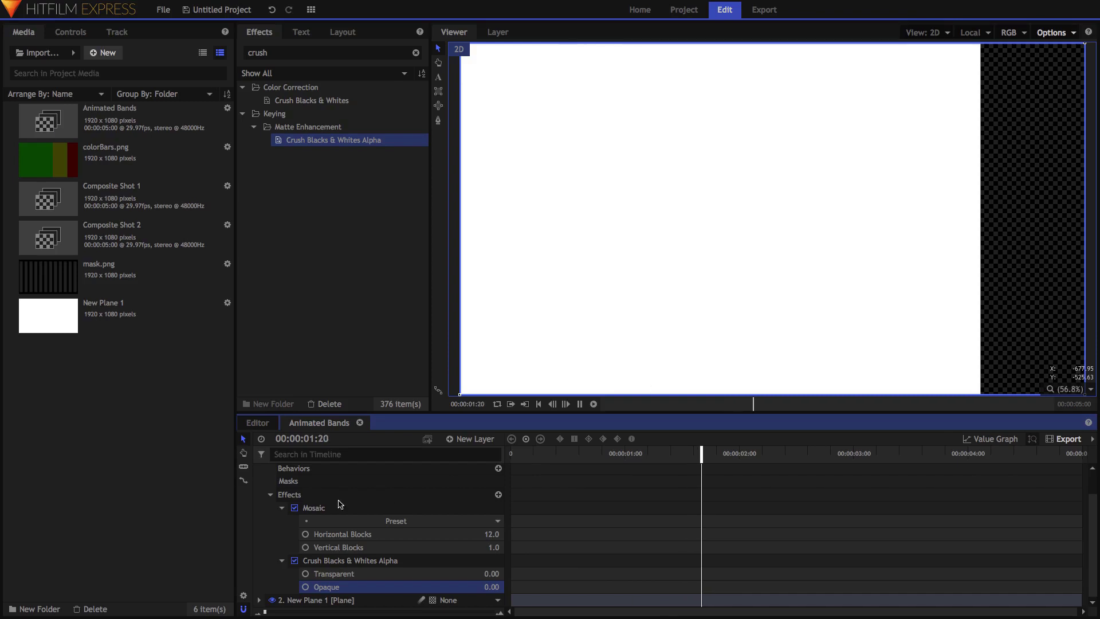
scroll(270, 509, "up", 1)
left_click(259, 469)
left_click(288, 508)
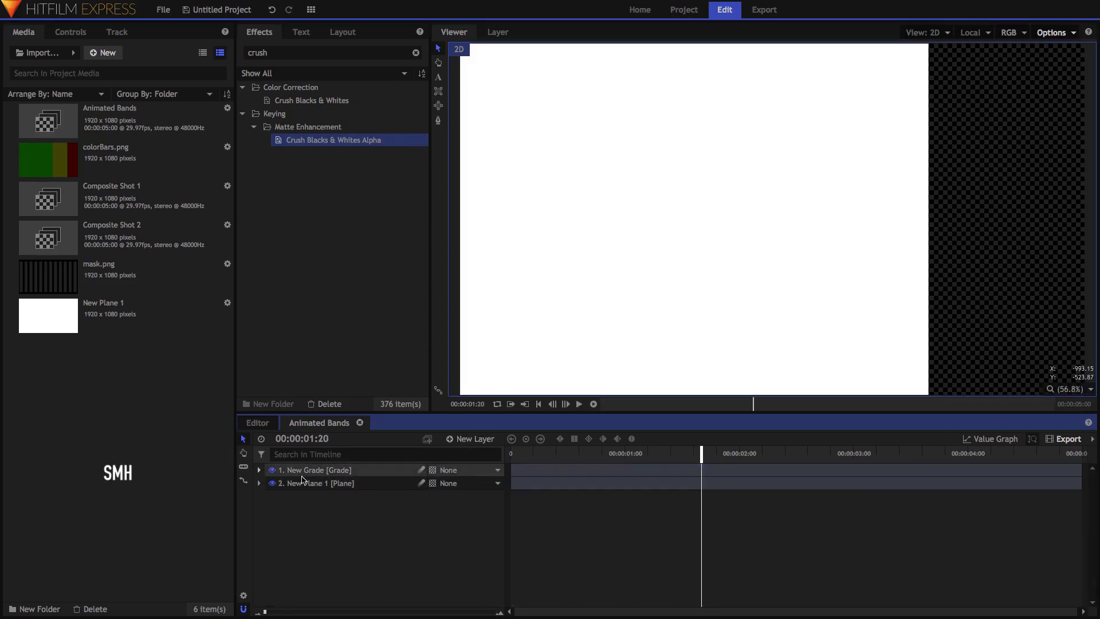
Step: Hide the white plane, add a new grade layer named Bar Matte, and select colorBars.png
left_click(271, 485)
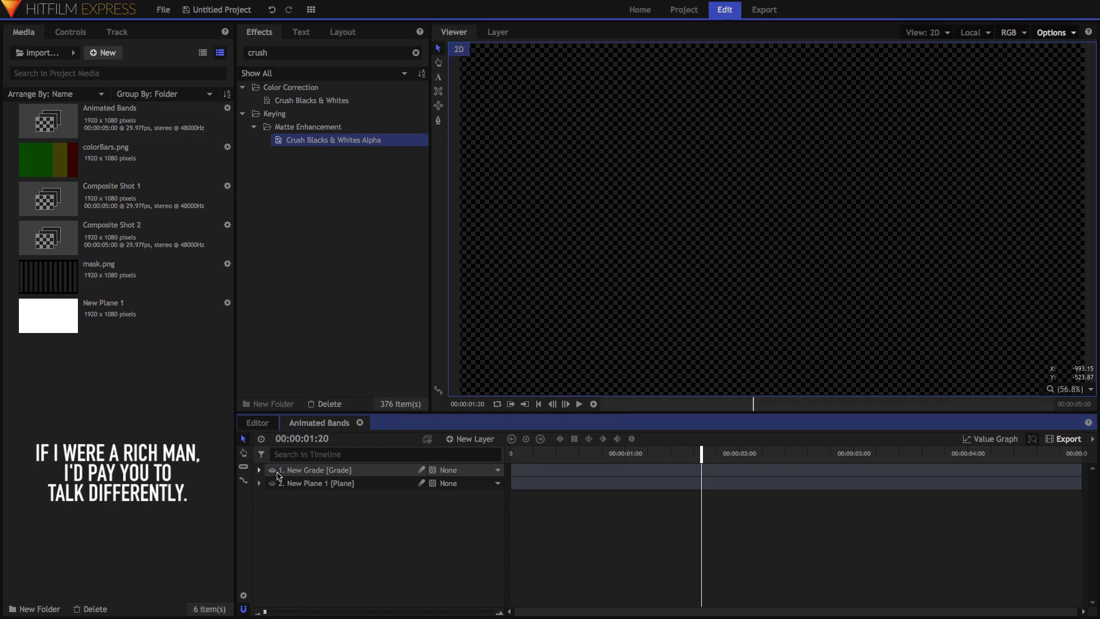
left_click(460, 440)
left_click(463, 479)
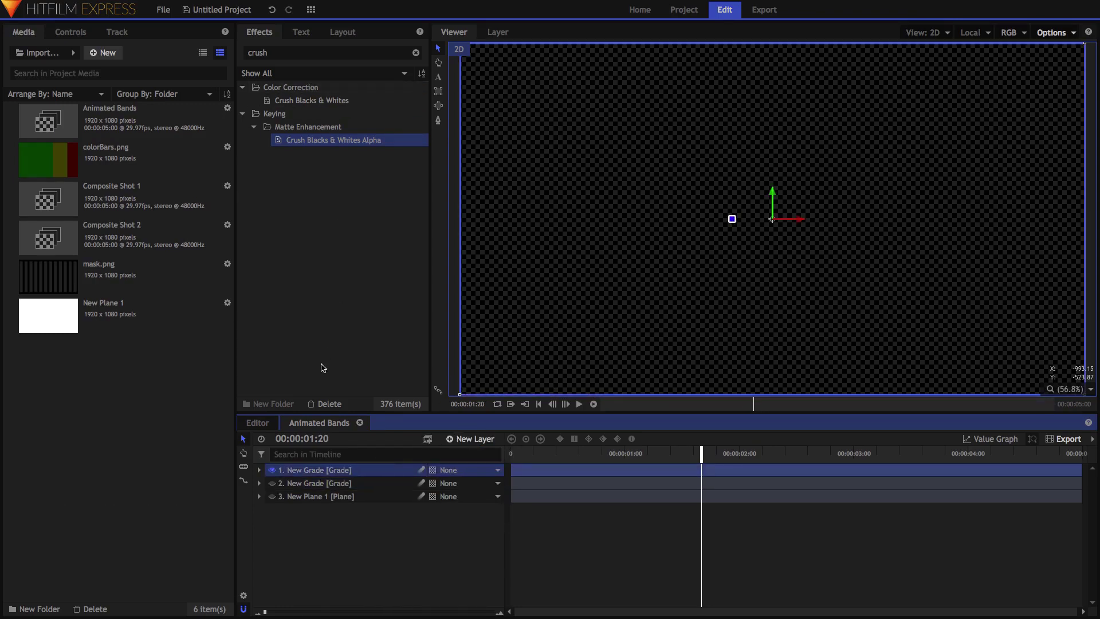
key("F2")
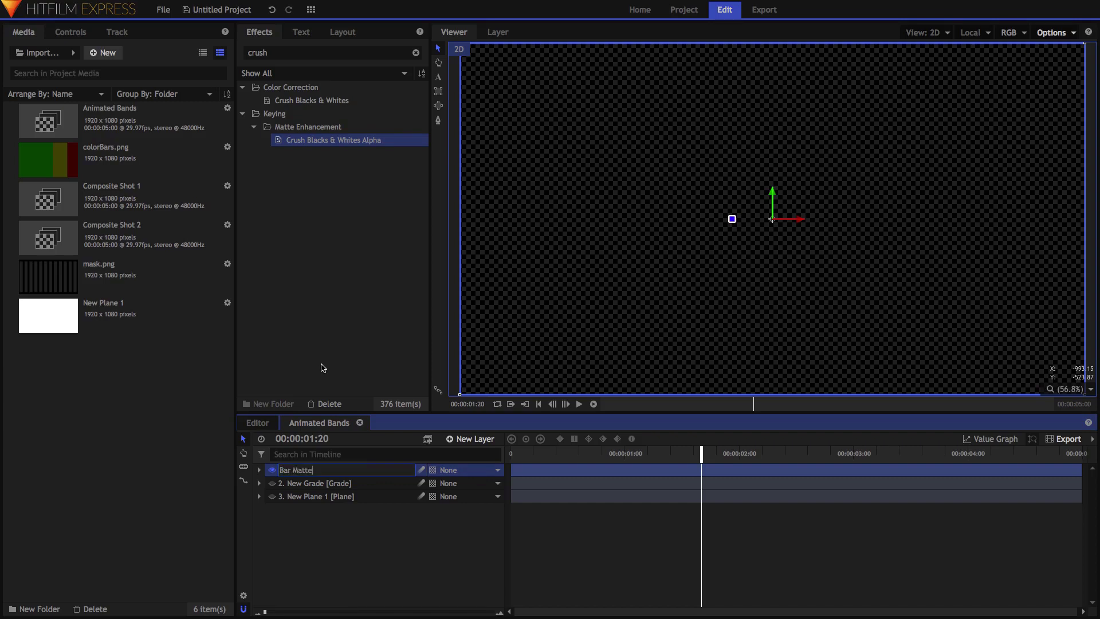
key("Return")
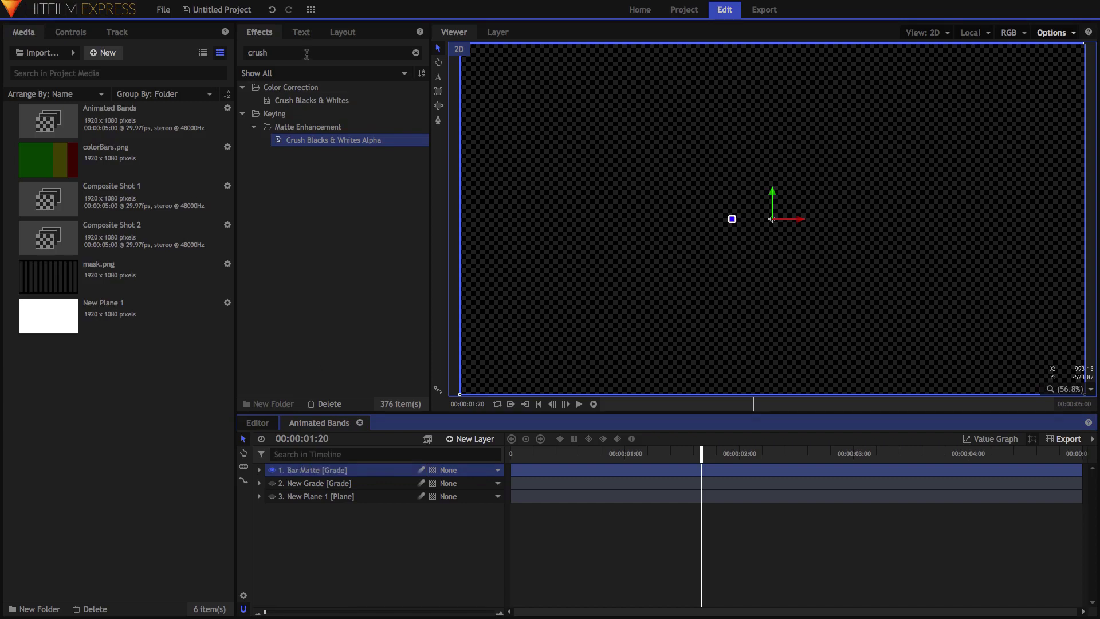
left_click(60, 164)
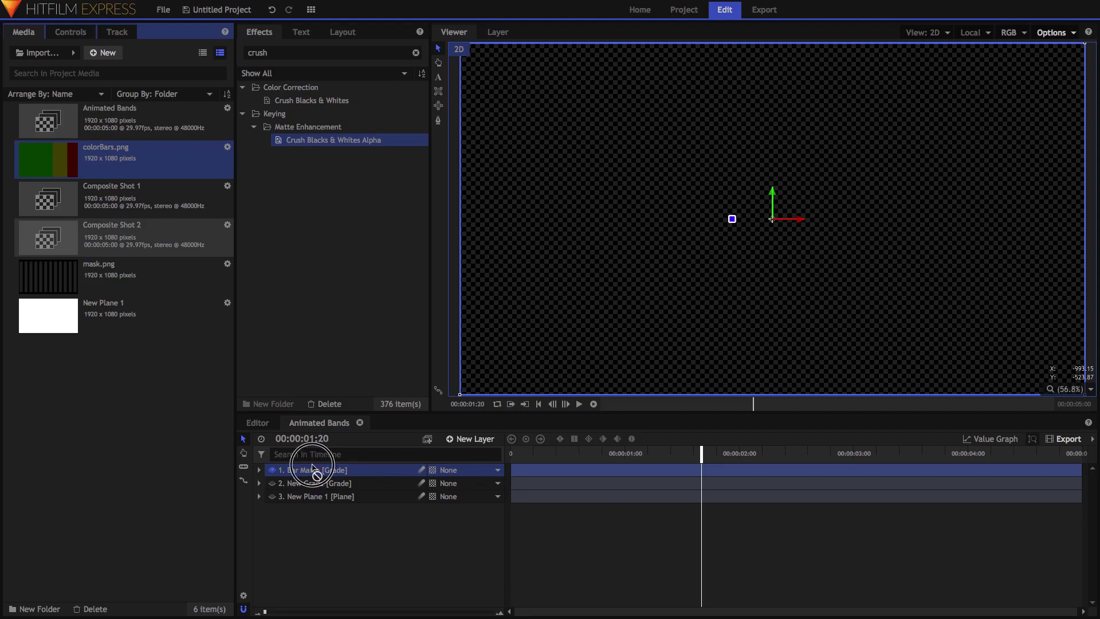
Step: Add colorBars.png to Animated Bands and apply Set Matte sourced from the Bar Matte layer
left_click_drag(314, 470, 314, 470)
left_click(292, 52)
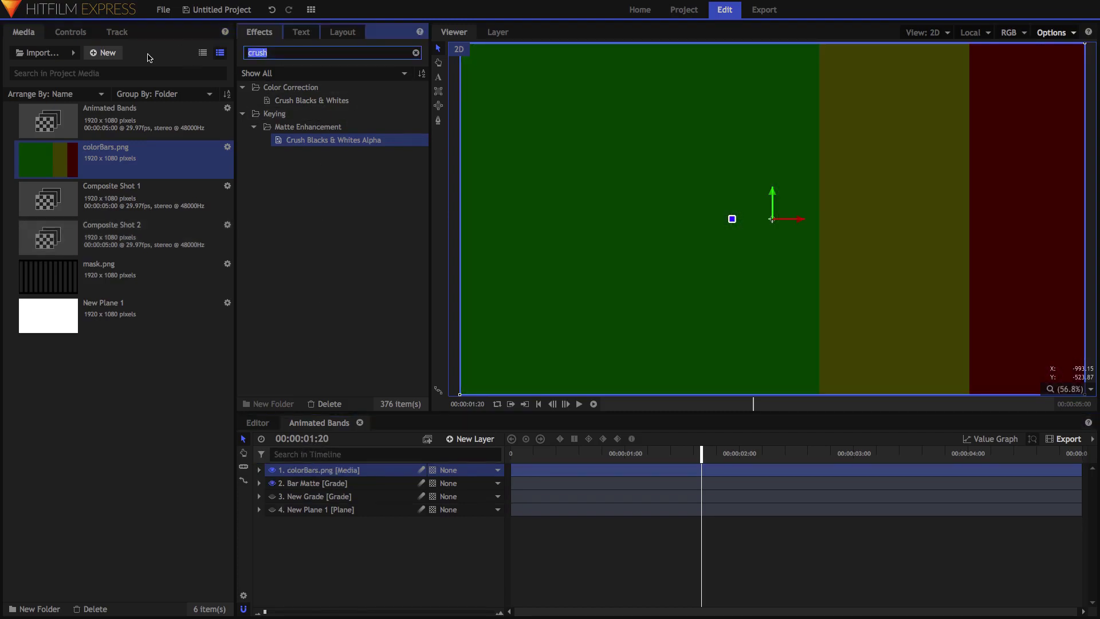
type("matte")
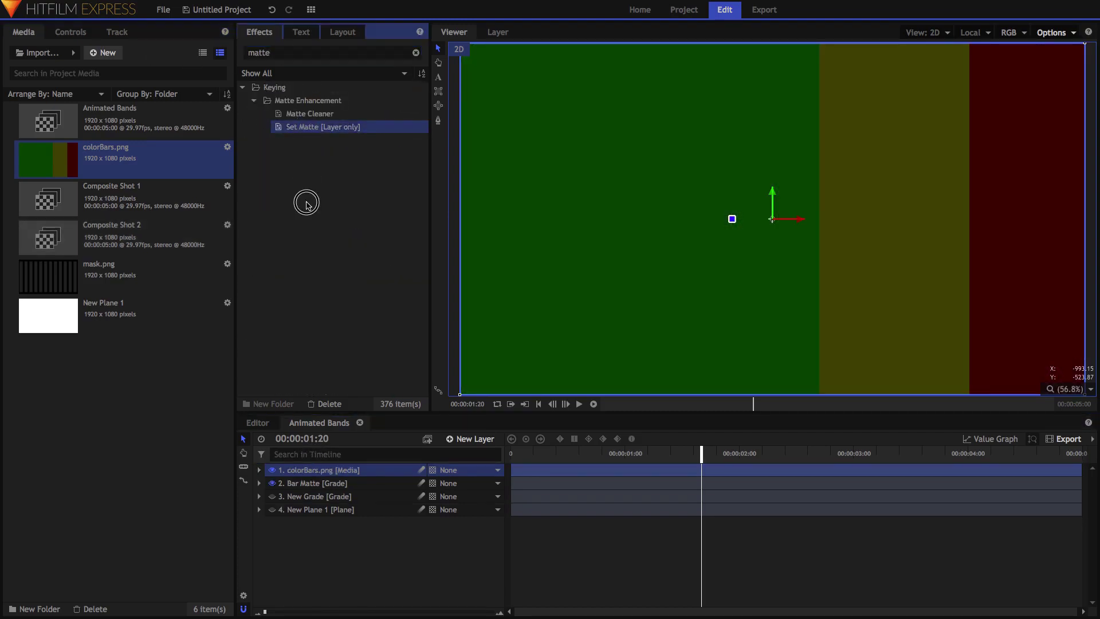
left_click_drag(311, 473, 312, 472)
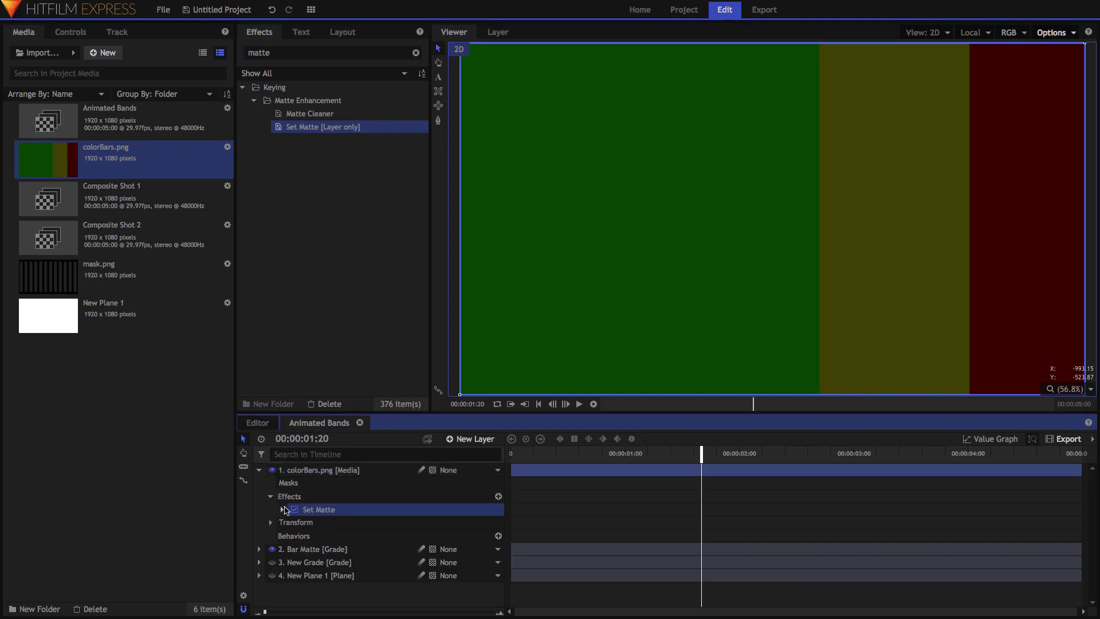
left_click(282, 510)
left_click(404, 522)
left_click(408, 534)
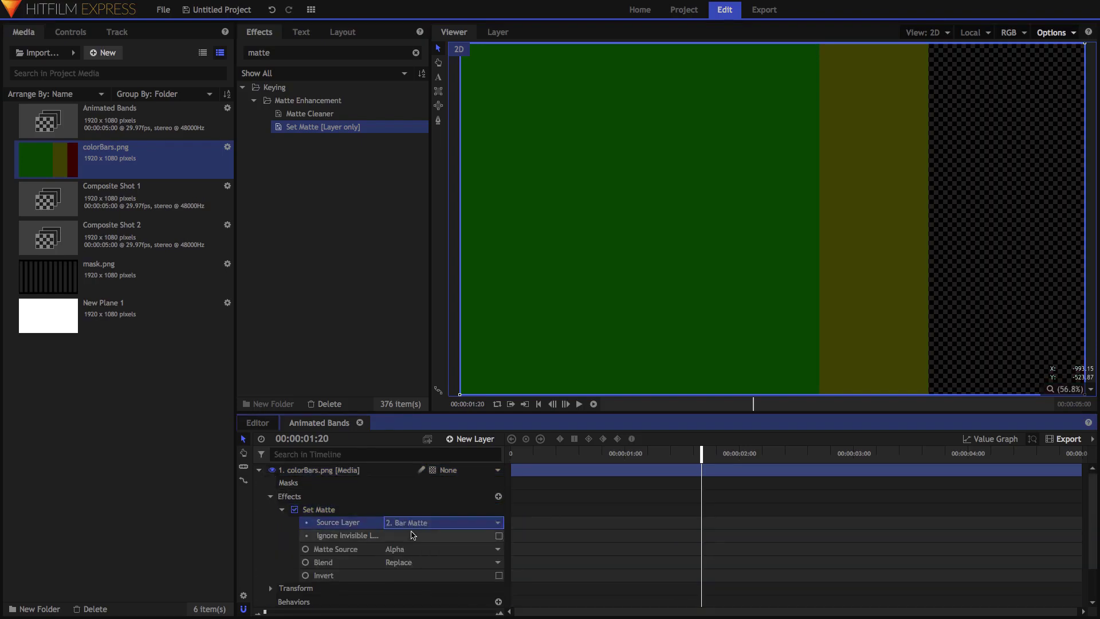
Step: Play the composite from the start to preview the progressive bar reveal, then collapse the layer
key("Home")
key("space")
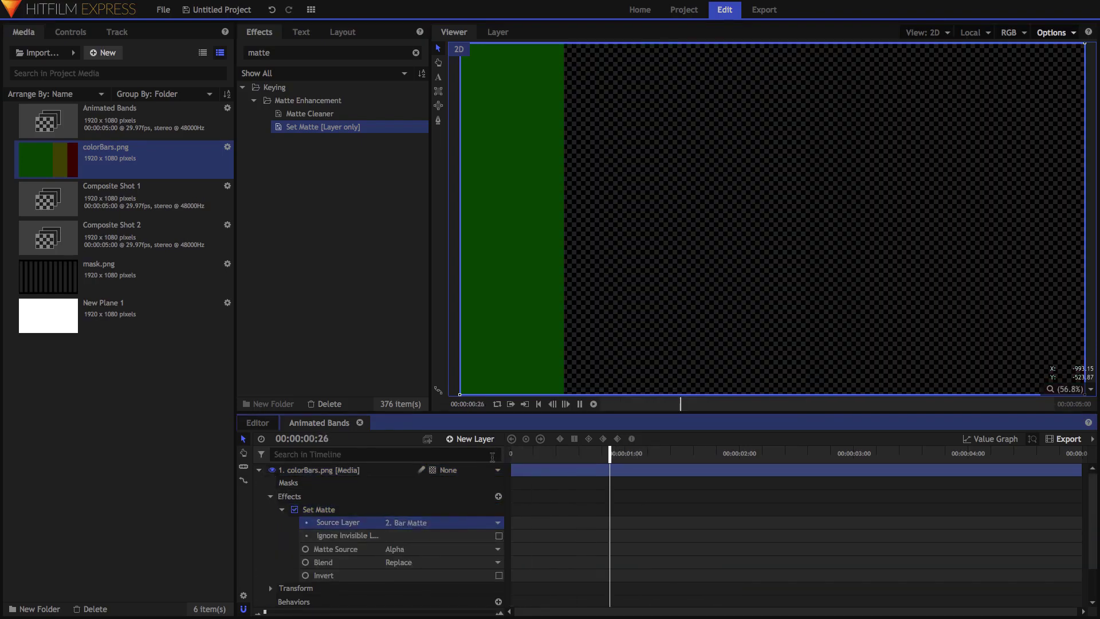
key("space")
left_click_drag(619, 454, 526, 455)
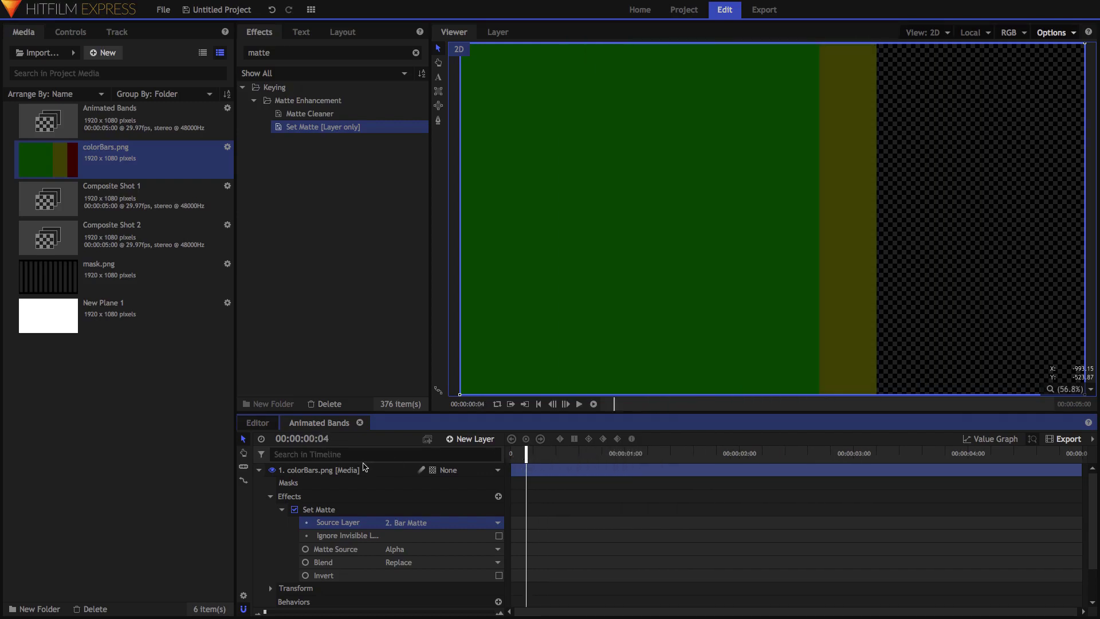
left_click(259, 469)
double_click(281, 48)
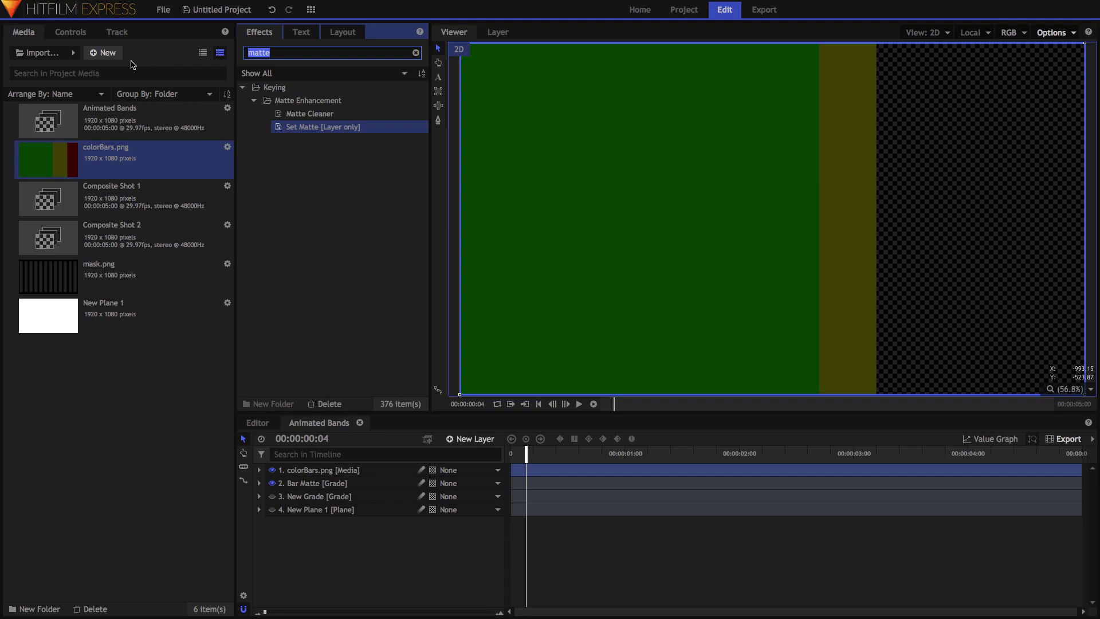
Step: Apply Hue, Saturation & Lightness to colorBars.png with Master Lightness set to 40
type("hue")
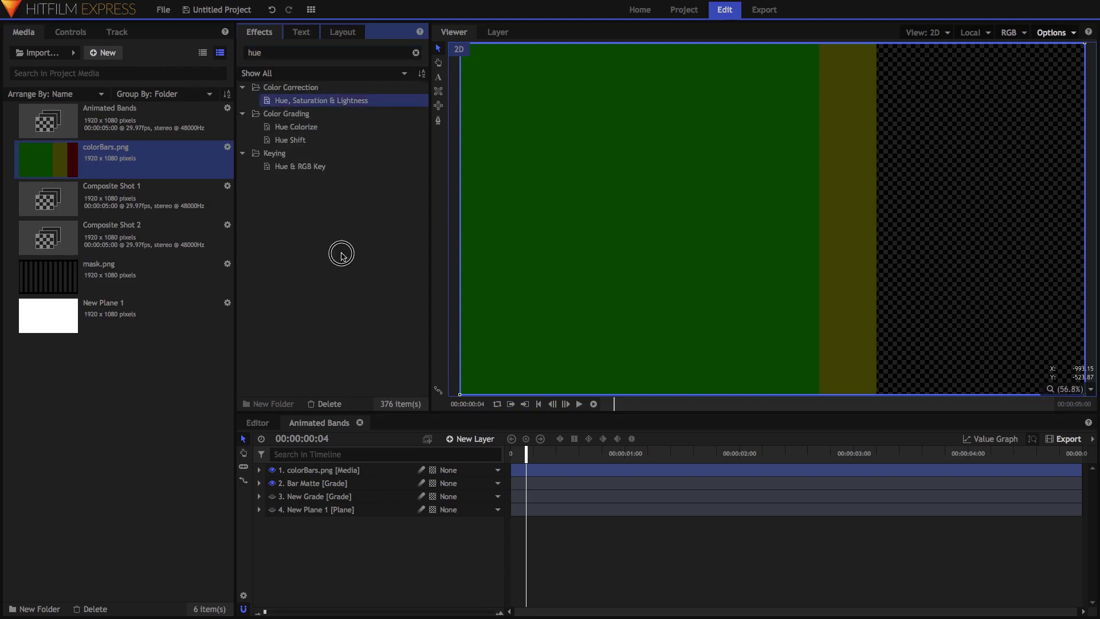
left_click_drag(348, 465, 347, 467)
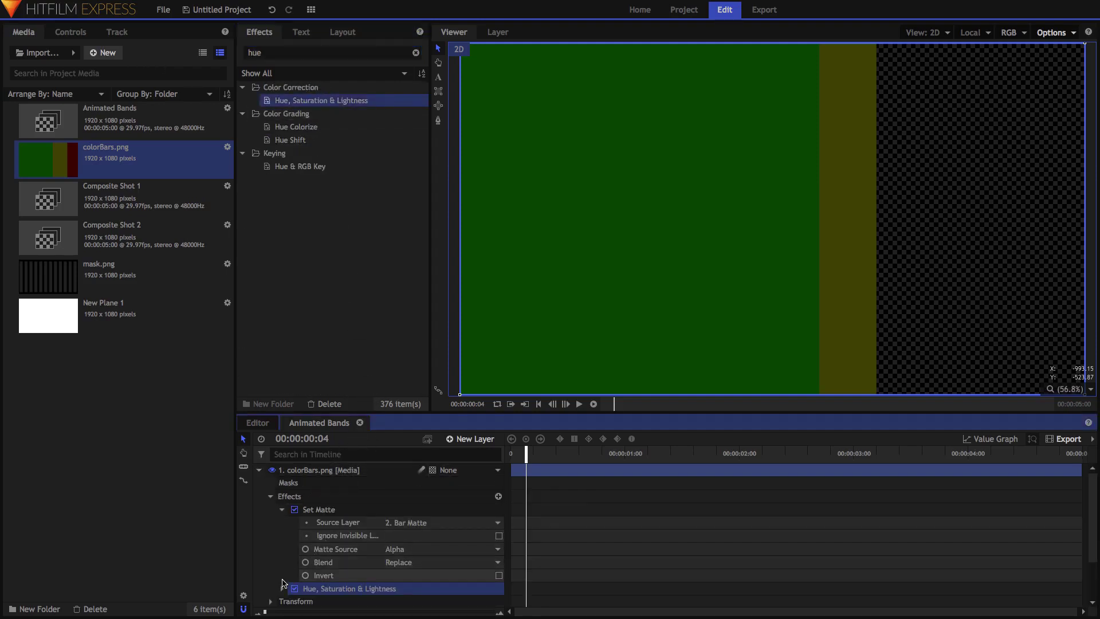
left_click(282, 509)
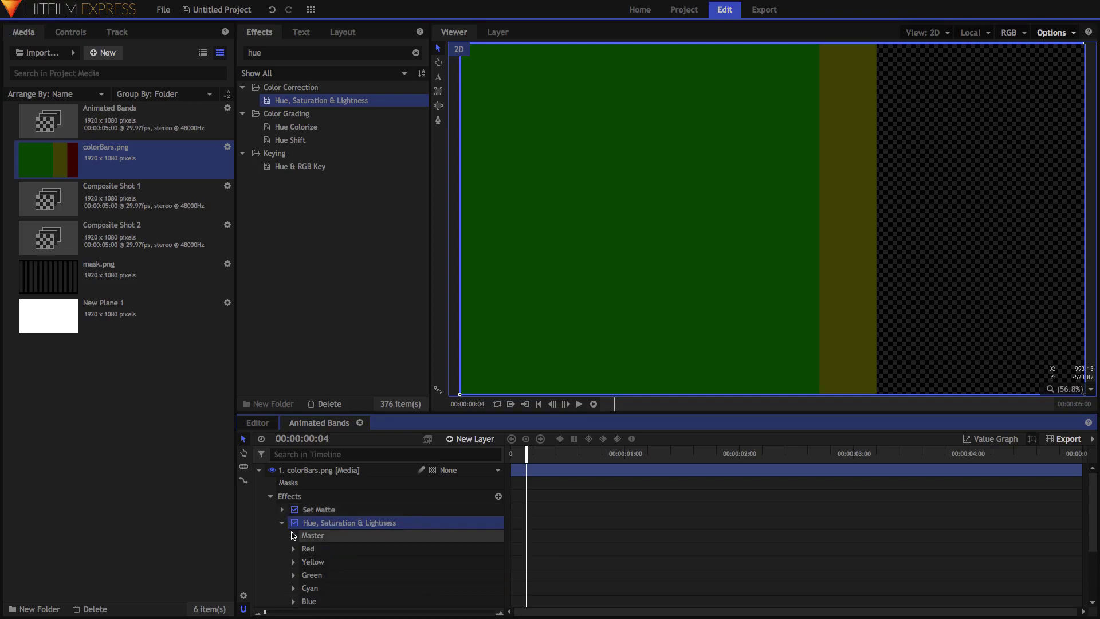
left_click(293, 535)
left_click(492, 575)
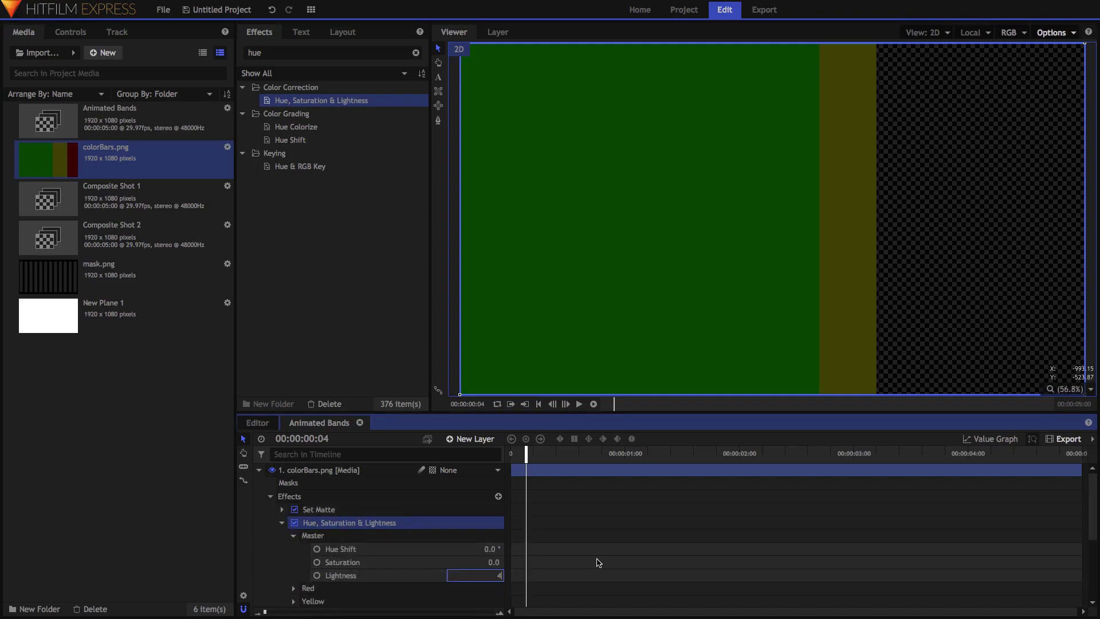
type("40")
key("Return")
Step: Play from the start to preview the brighter bars, then collapse the colorBars.png layer
left_click_drag(648, 455, 518, 455)
key("space")
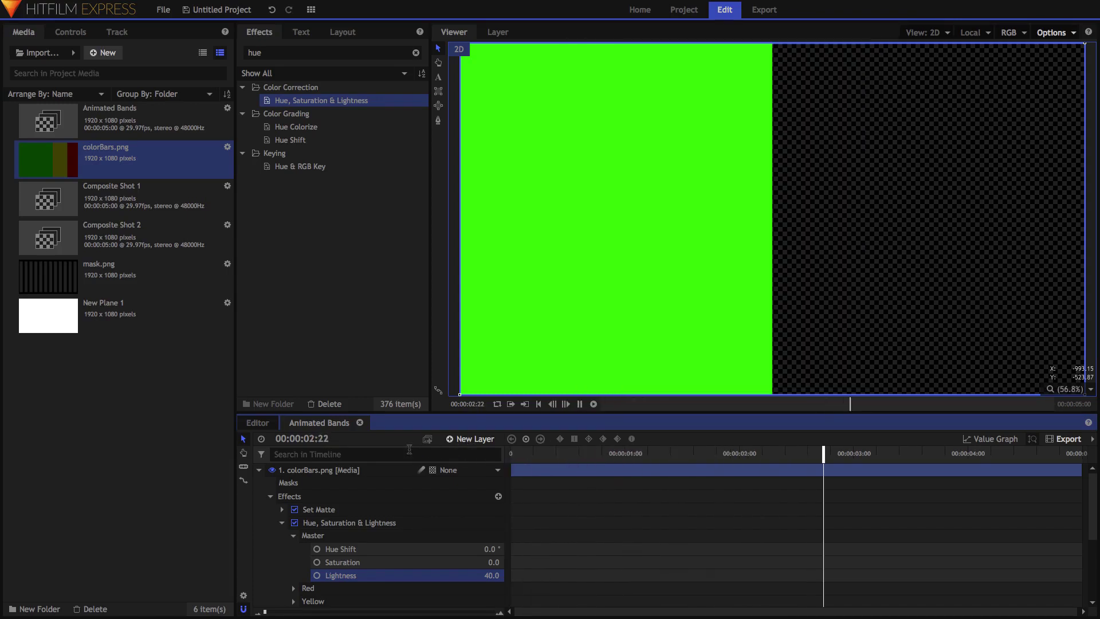
key("space")
left_click(259, 470)
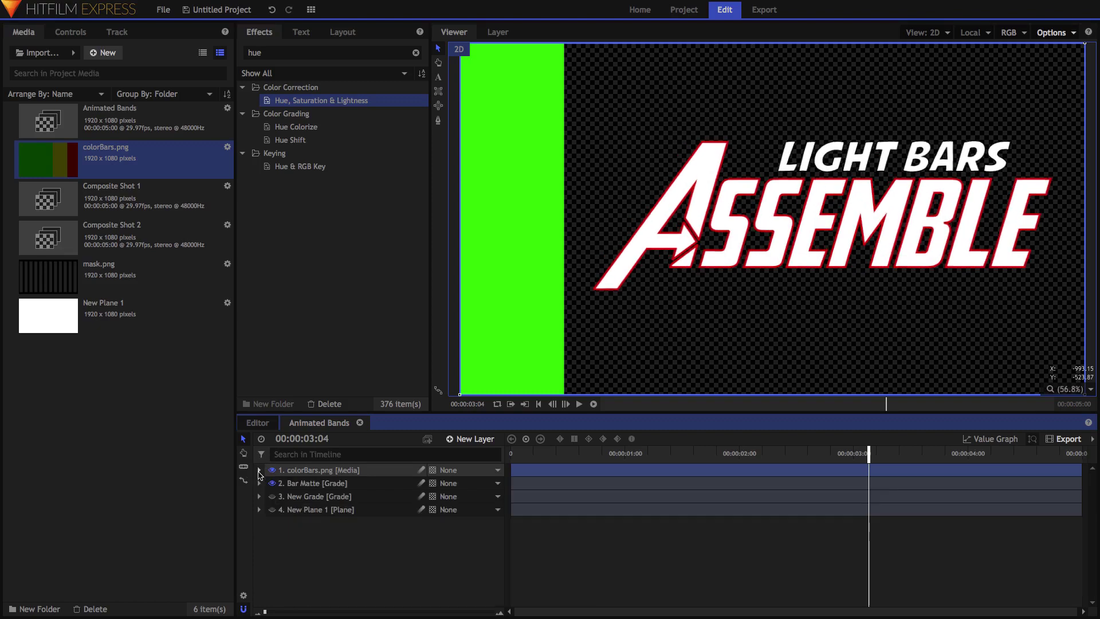
Step: Close Animated Bands and create a new Composite Shot 4 with default settings
left_click(359, 423)
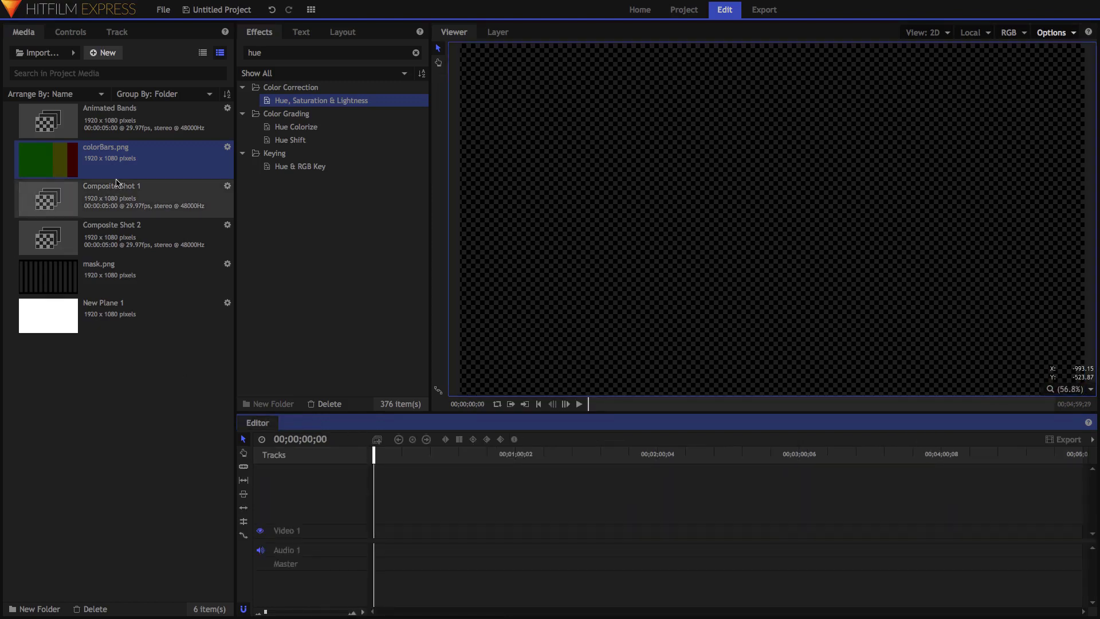
left_click(103, 53)
left_click(117, 67)
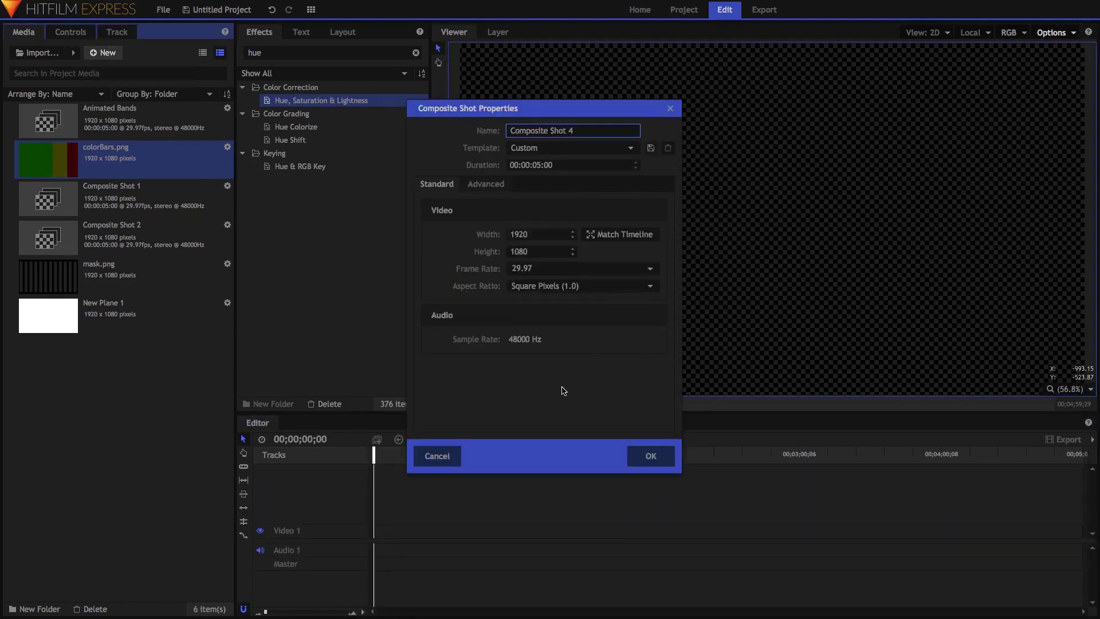
key("Return")
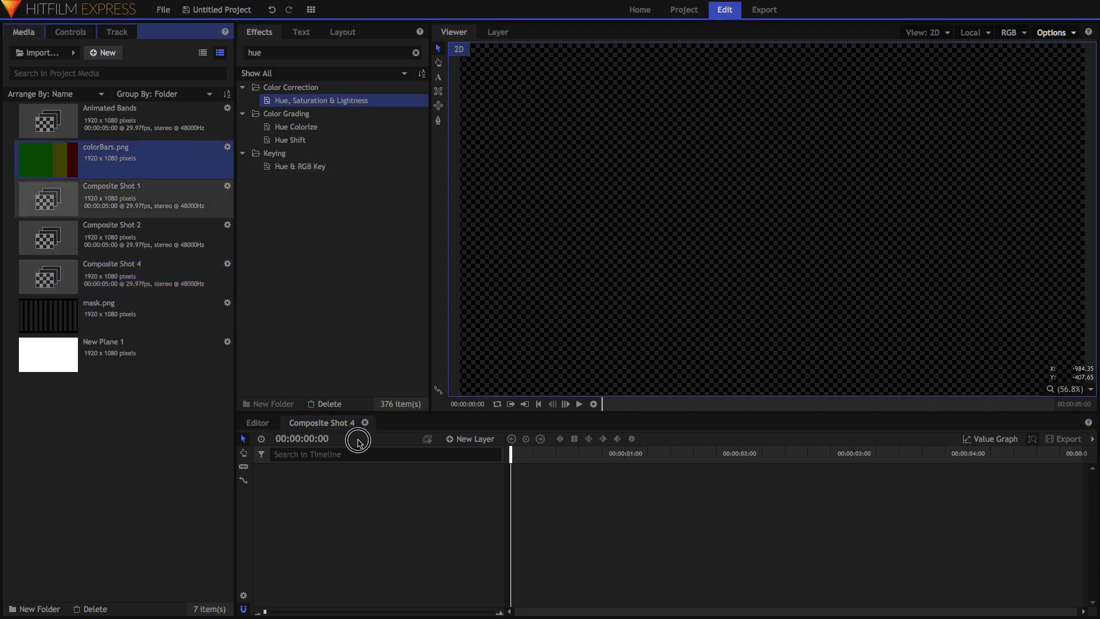
Step: Stack mask.png over Animated Bands over colorBars.png in Composite Shot 4 and play it back
left_click_drag(373, 477, 341, 470)
left_click(143, 121)
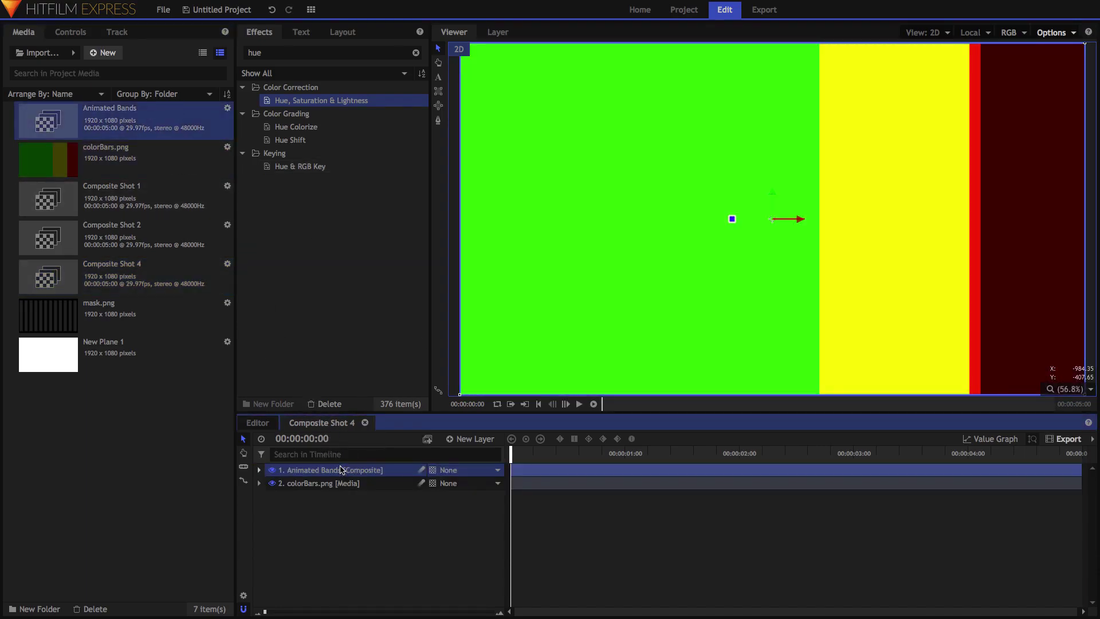
left_click_drag(153, 311, 338, 471)
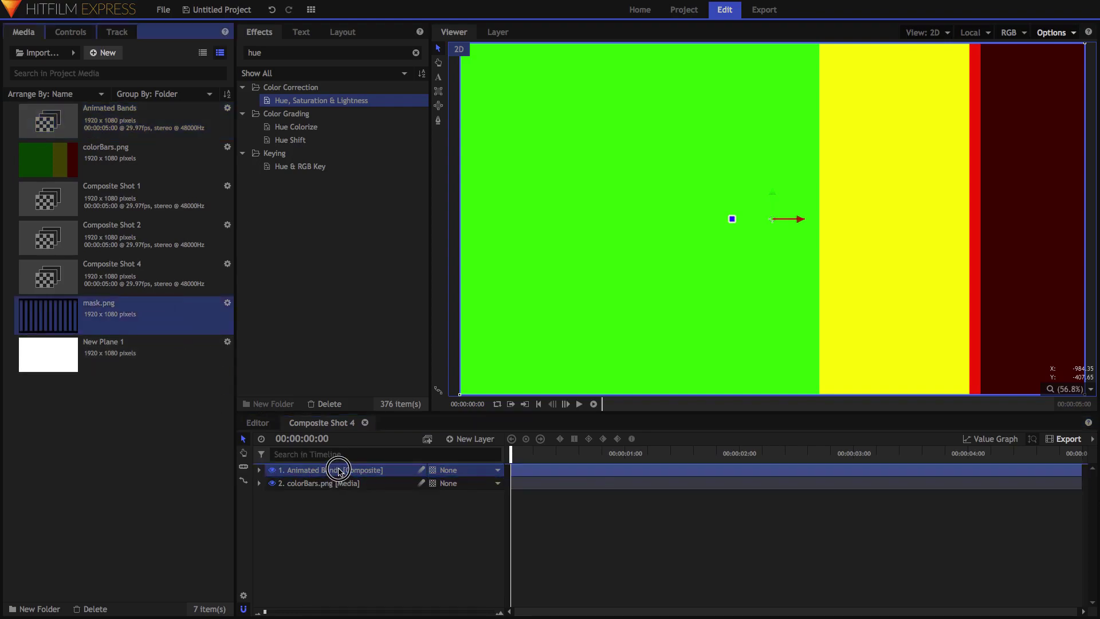
left_click_drag(549, 453, 505, 453)
key("space")
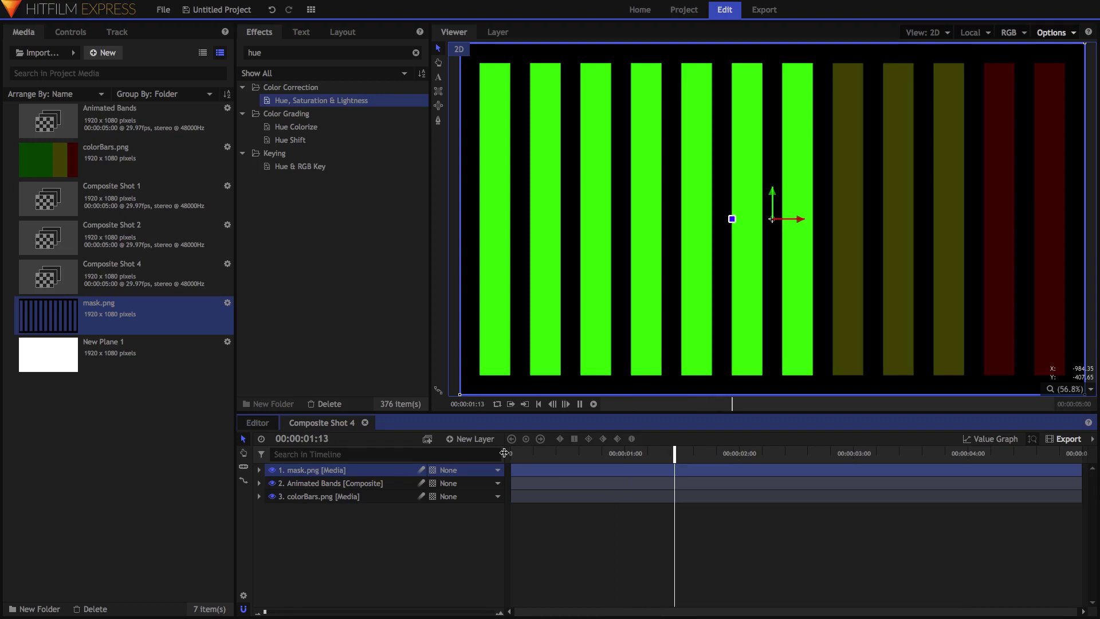
key("space")
Step: Add Light Wrap to mask.png sourced from Animated Bands with Radius 50, then play it back
double_click(272, 53)
type("wrap")
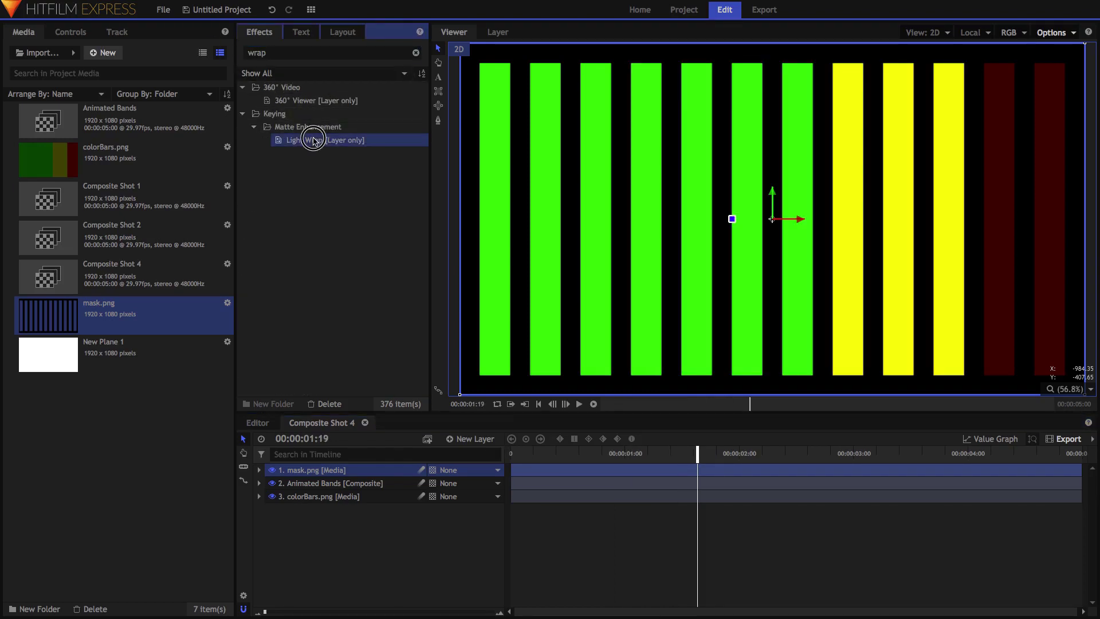
left_click_drag(346, 471, 347, 471)
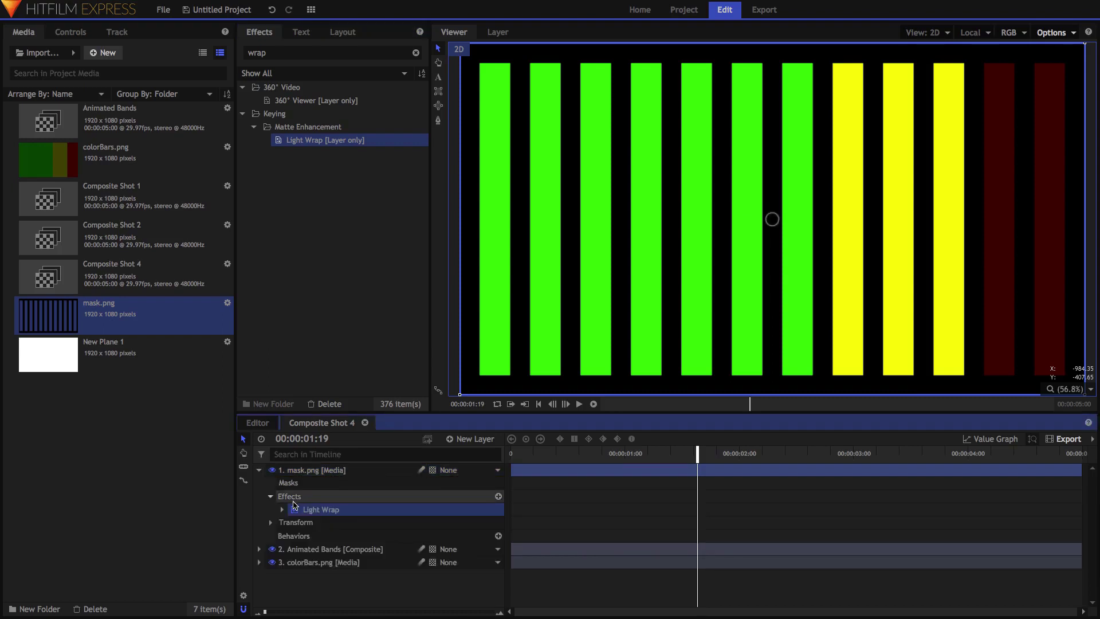
left_click(282, 509)
left_click(427, 523)
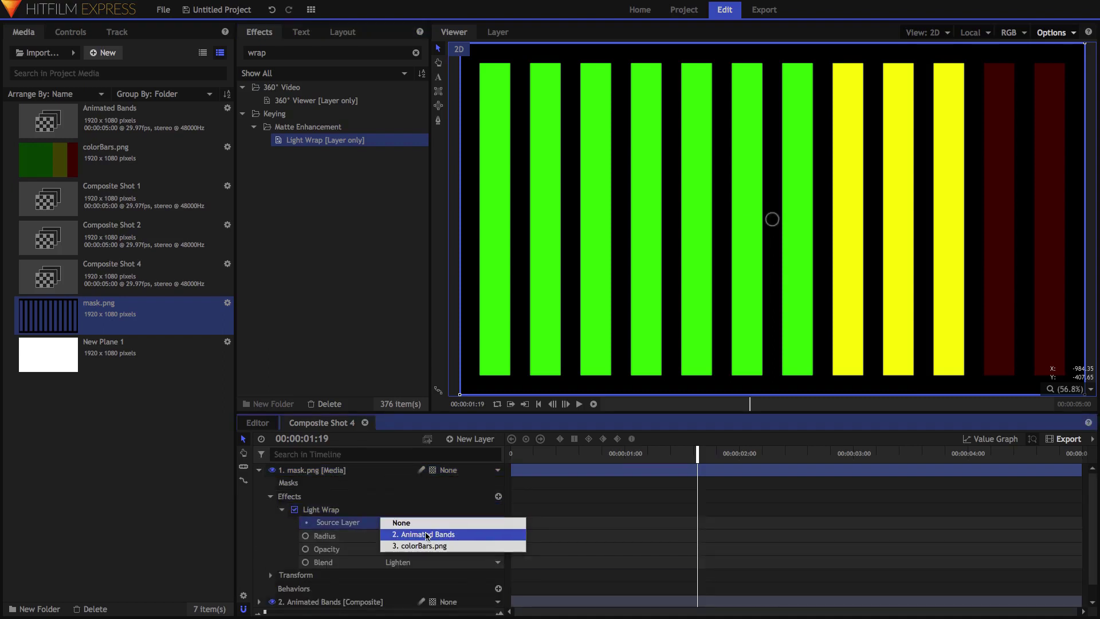
left_click(427, 534)
left_click_drag(485, 534, 507, 535)
left_click_drag(563, 470, 491, 459)
key("space")
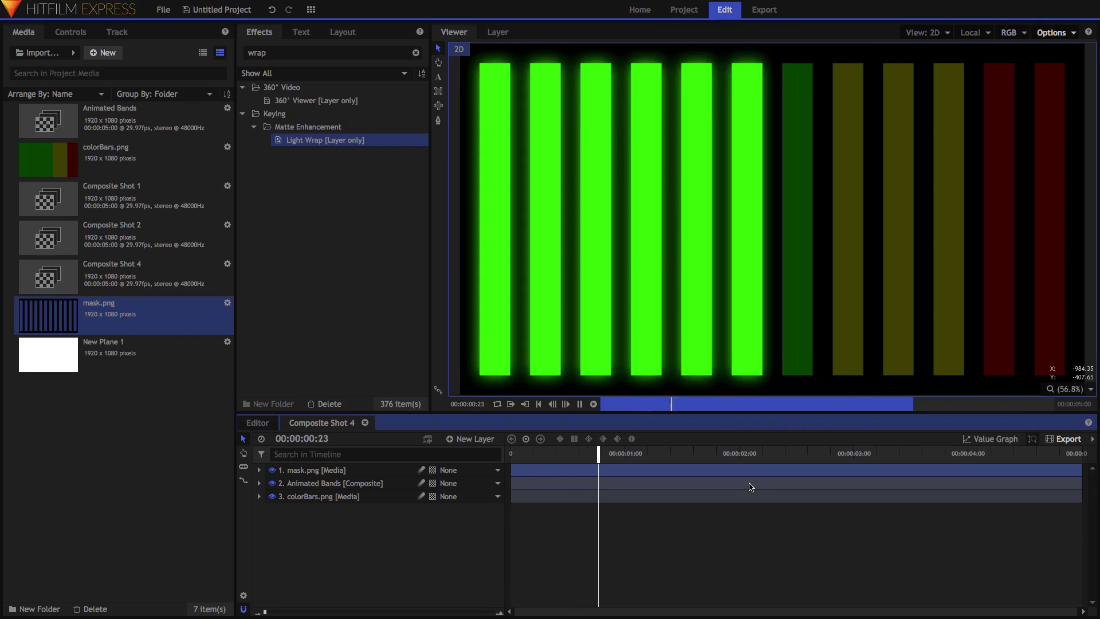